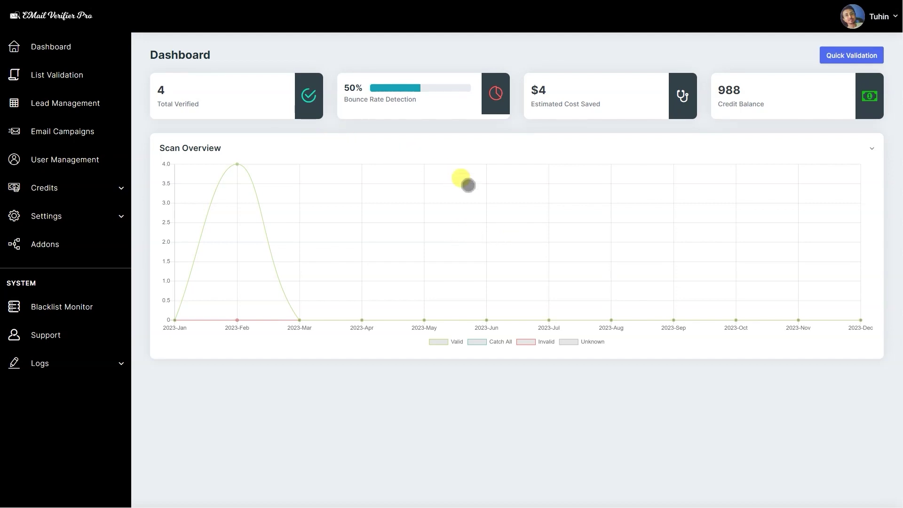
Switch the profile's site language to Dutch (NL) and save it.
left_click(876, 16)
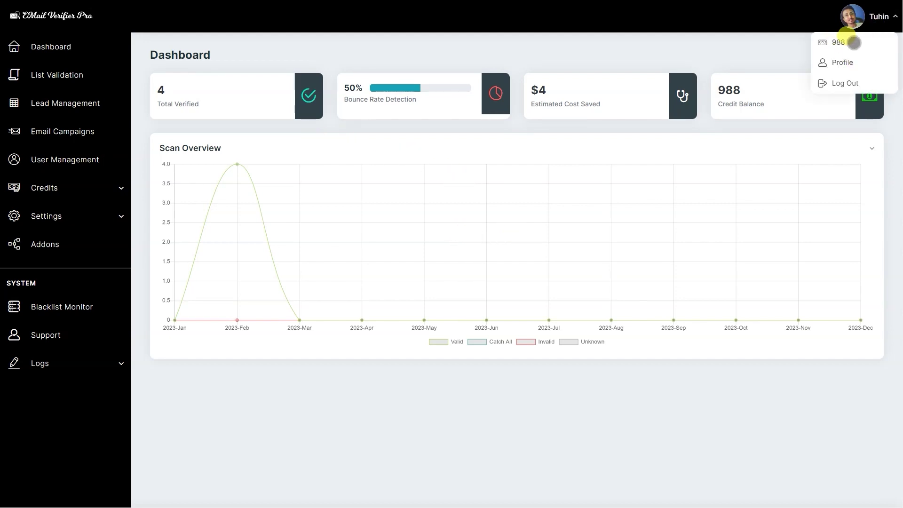
left_click(852, 62)
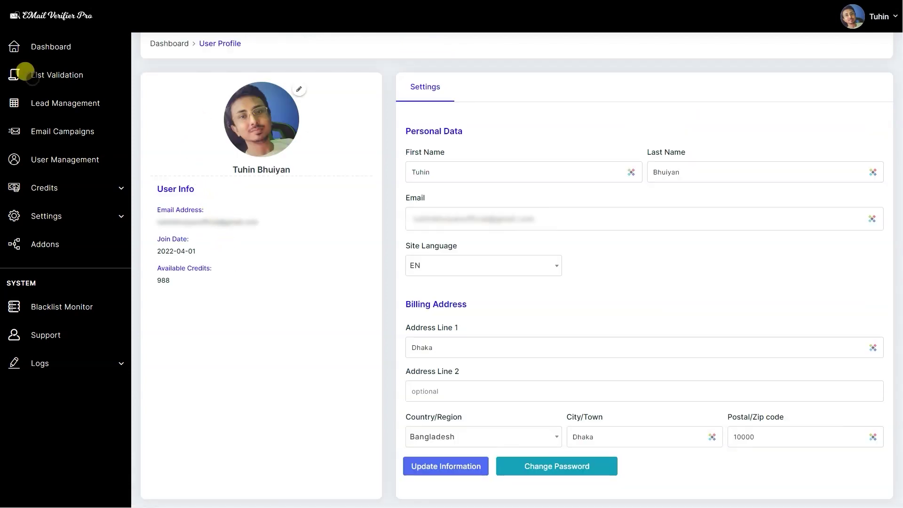
left_click(459, 267)
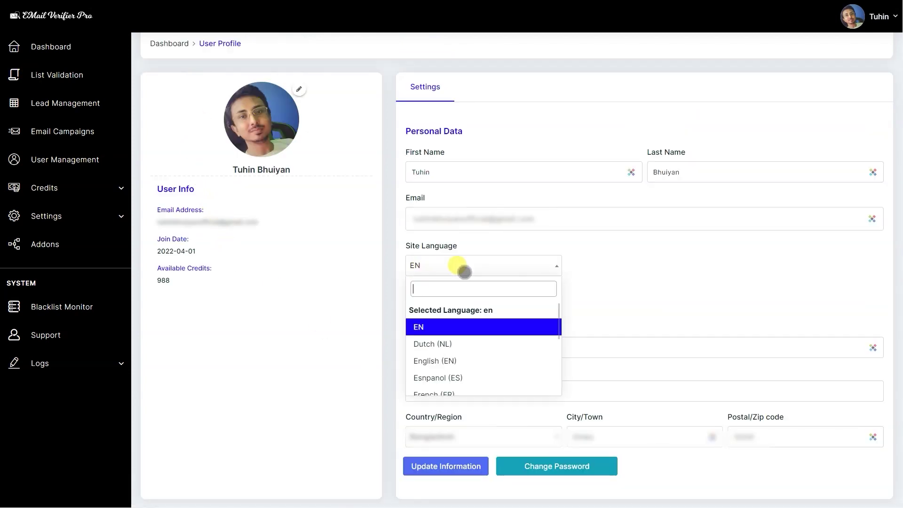
left_click(612, 280)
left_click(444, 264)
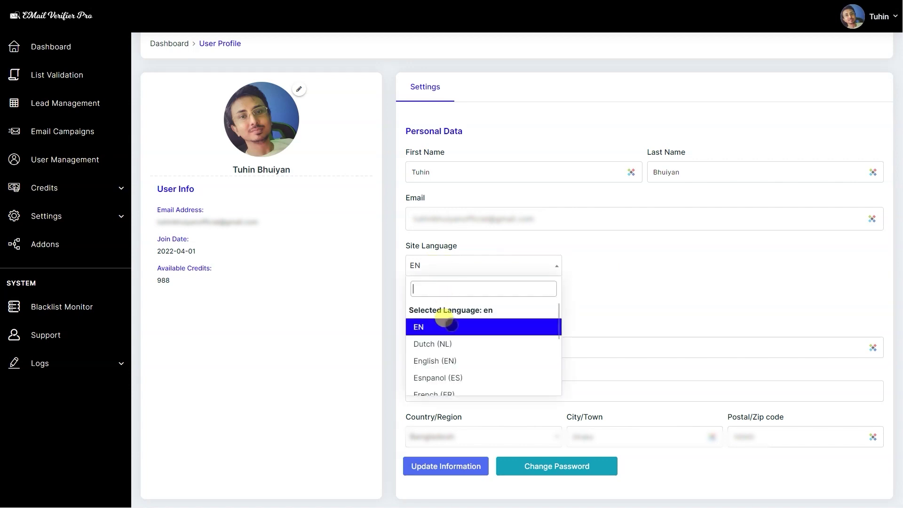
left_click(421, 344)
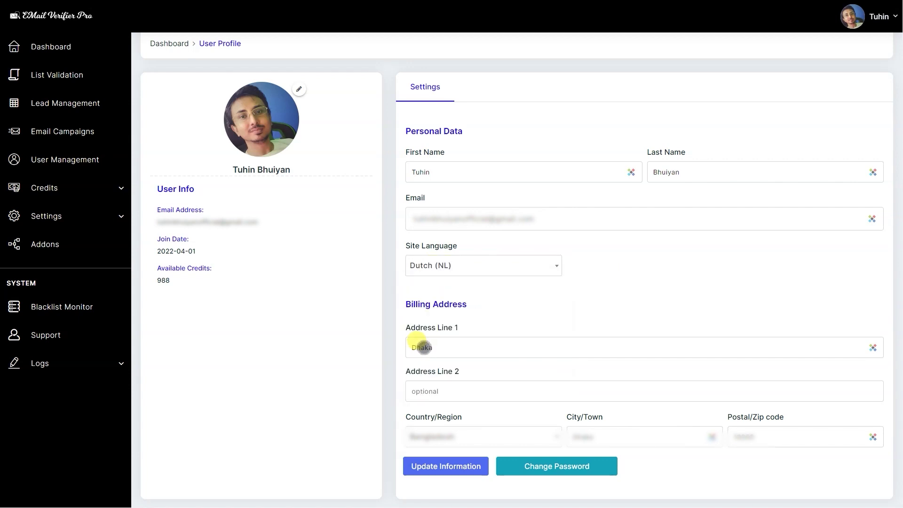
left_click(447, 466)
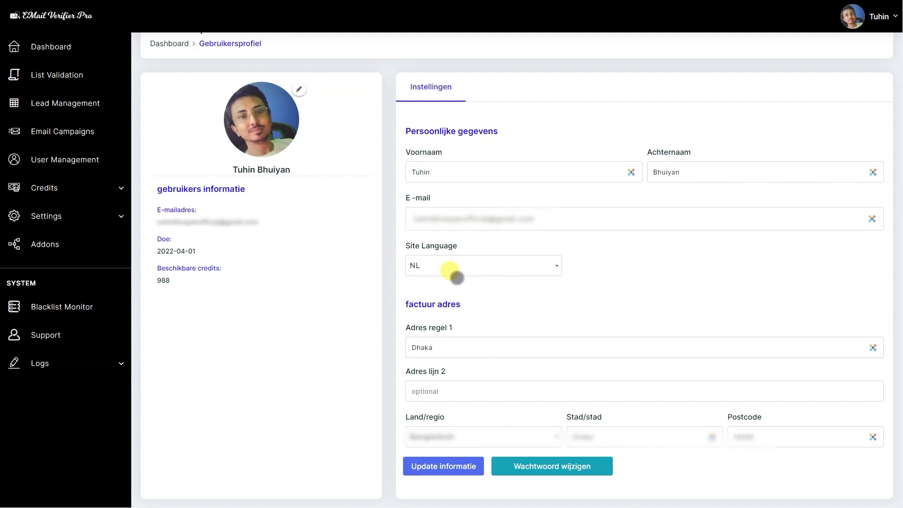
Set the site language back to English (EN) and save the profile.
left_click(457, 278)
left_click(447, 359)
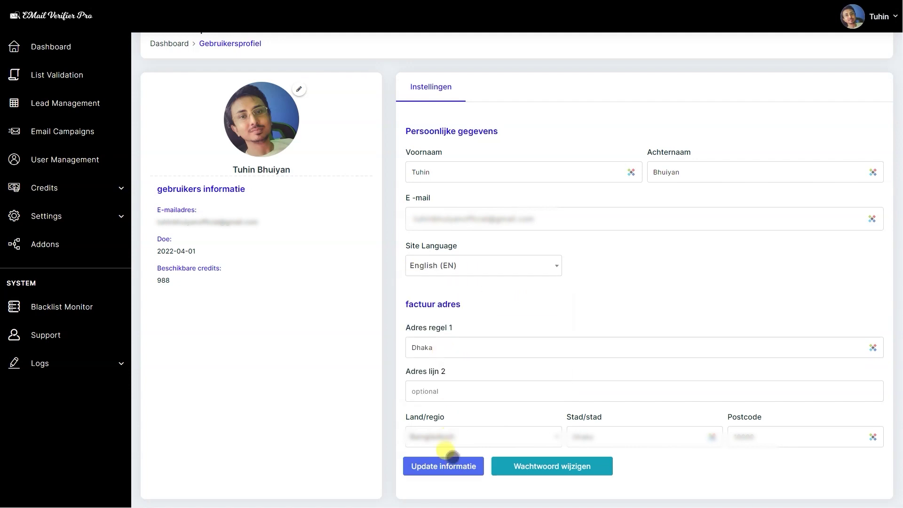
left_click(459, 465)
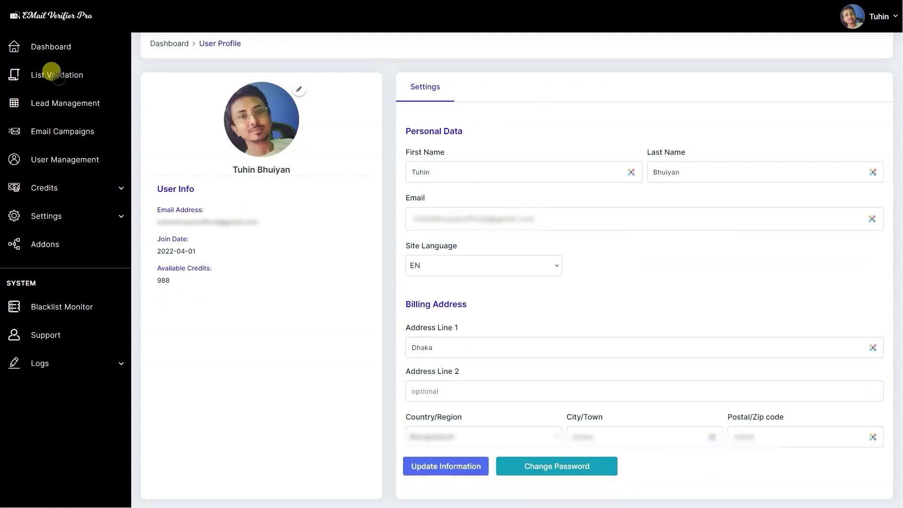
left_click(52, 73)
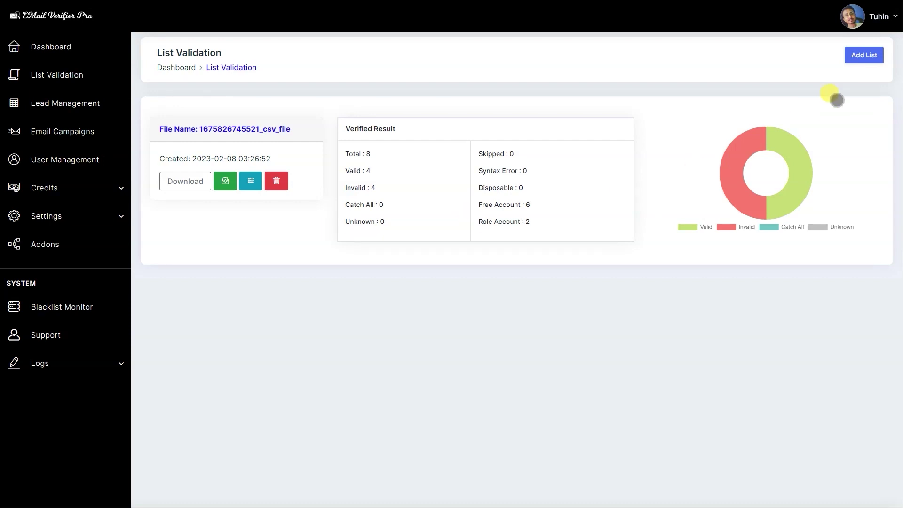
Add a new list by uploading the My Emails CSV file.
left_click(864, 55)
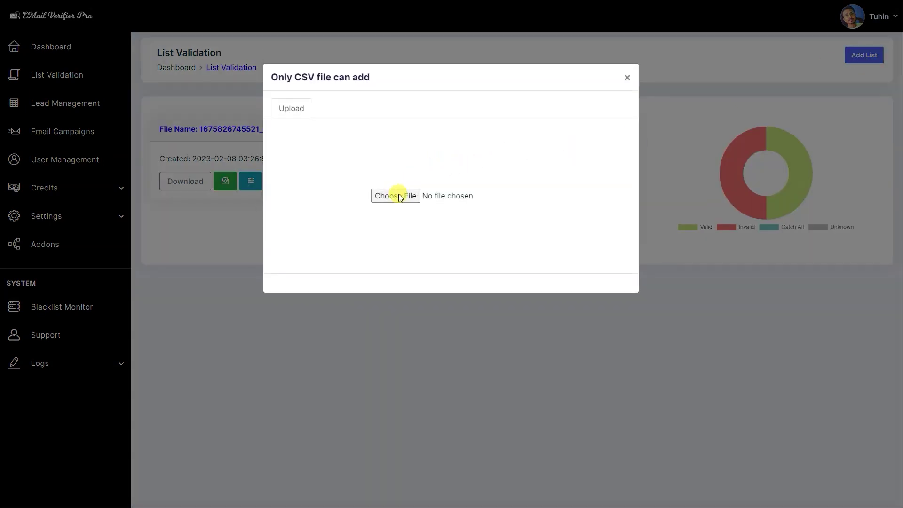
left_click(400, 195)
left_click(308, 111)
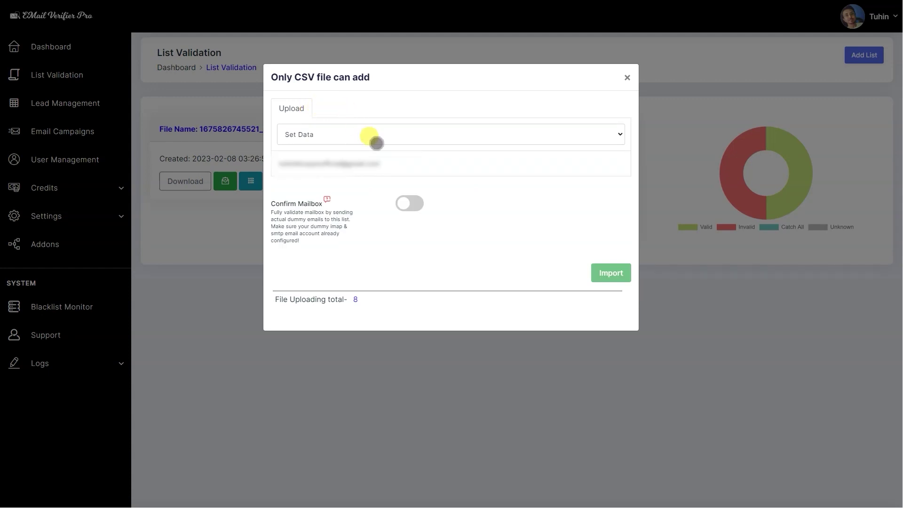
Map the uploaded column to Email, turn on Confirm Mailbox, and import the list.
left_click(376, 143)
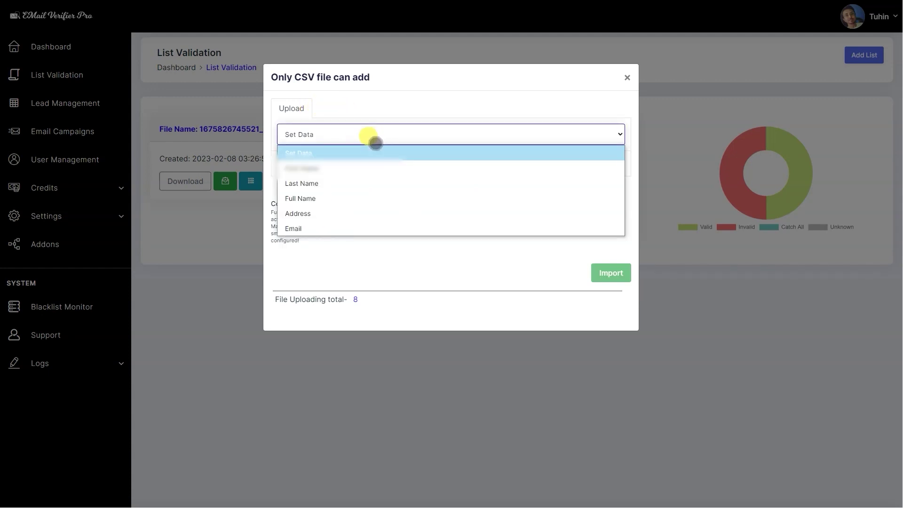
left_click(359, 144)
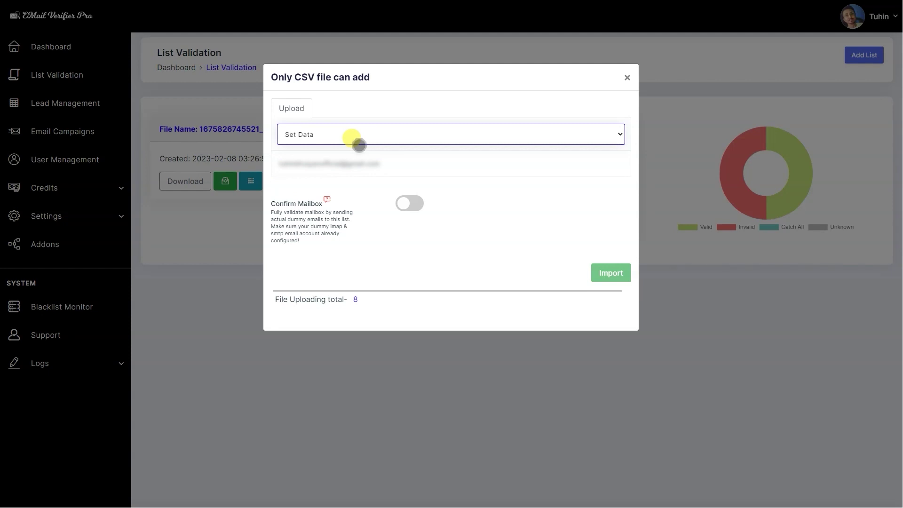
left_click(359, 145)
left_click(307, 230)
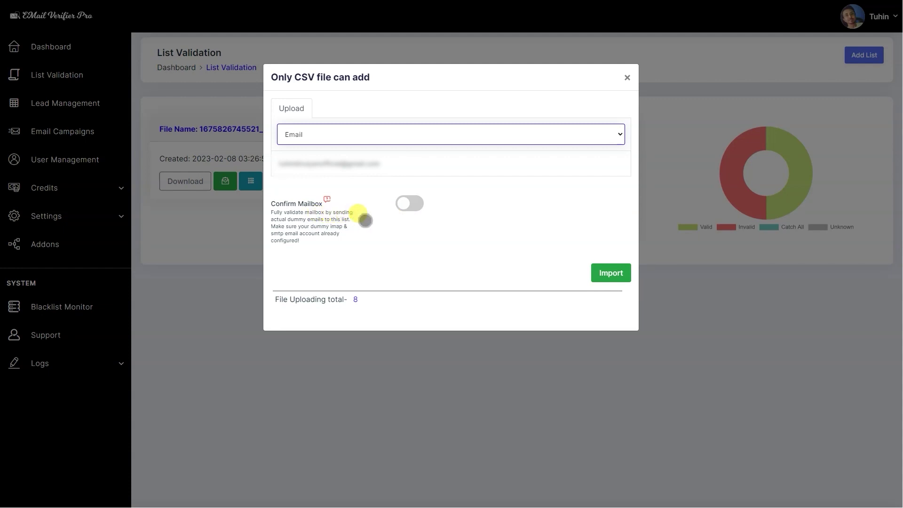
left_click(407, 206)
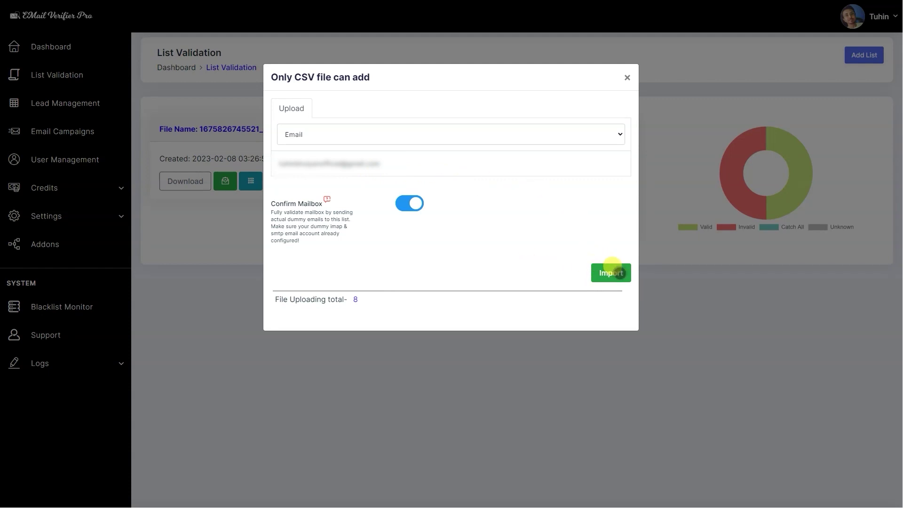
left_click(611, 273)
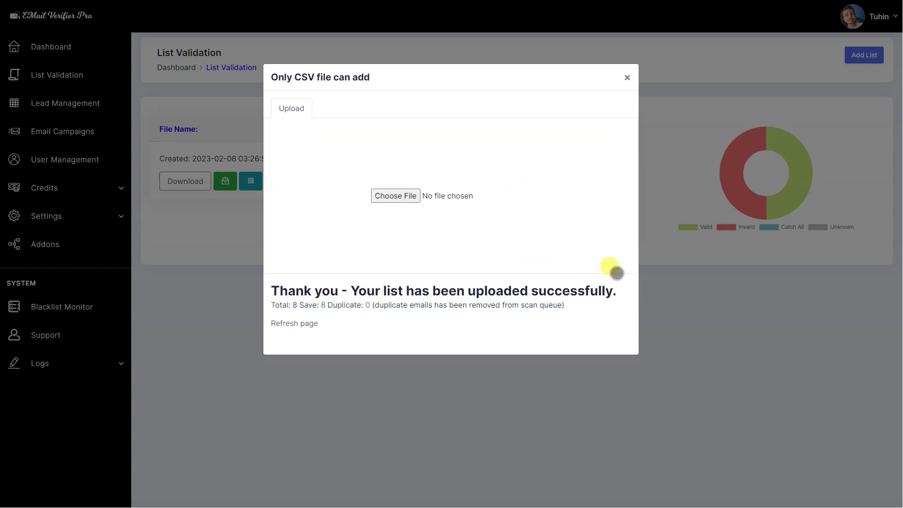
left_click(286, 326)
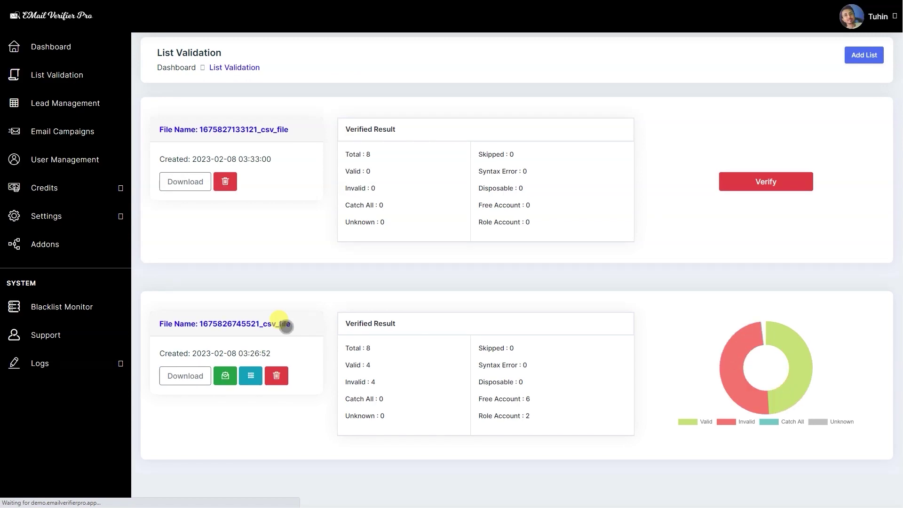
Verify the new list to 6 valid and 2 invalid, dismissing the mailbox-validation cooldown alert.
left_click(762, 180)
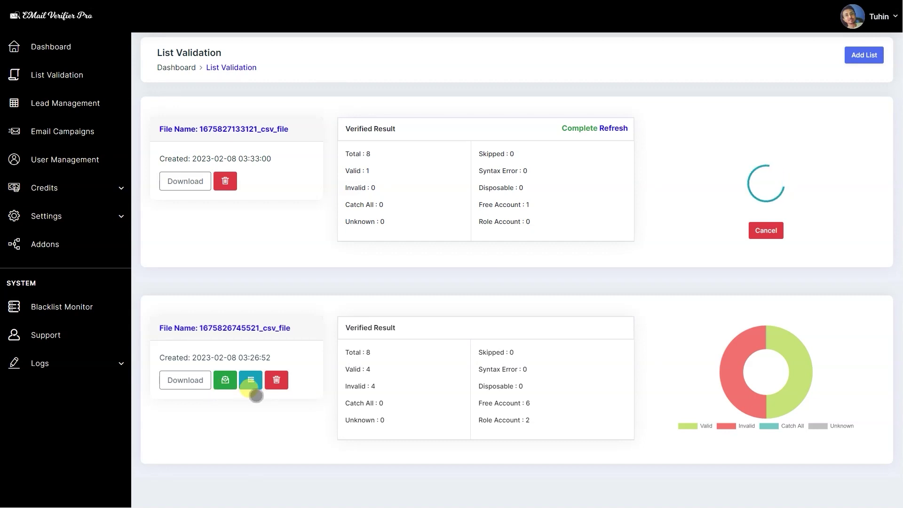
left_click(608, 129)
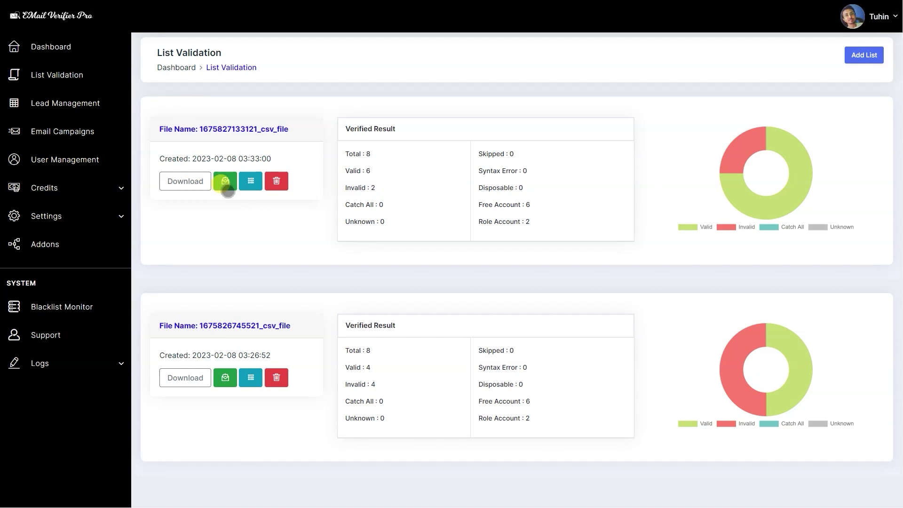
left_click(227, 190)
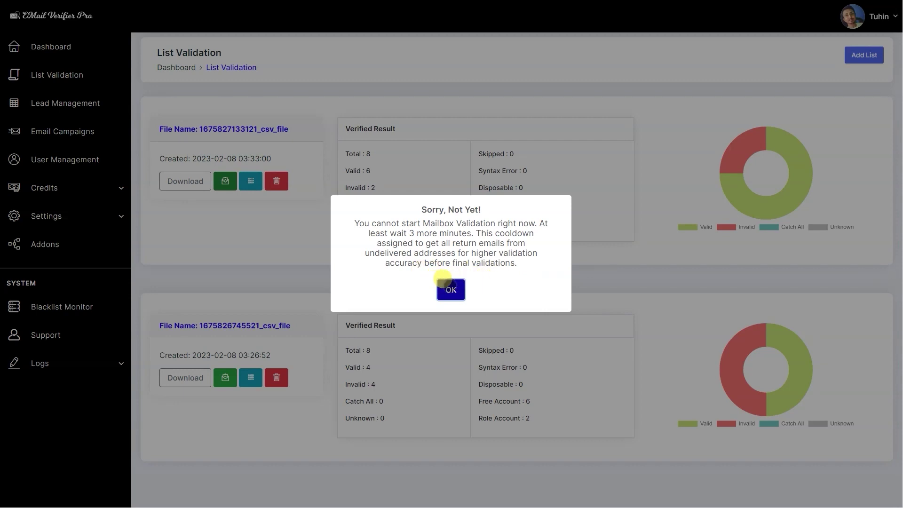
left_click(444, 284)
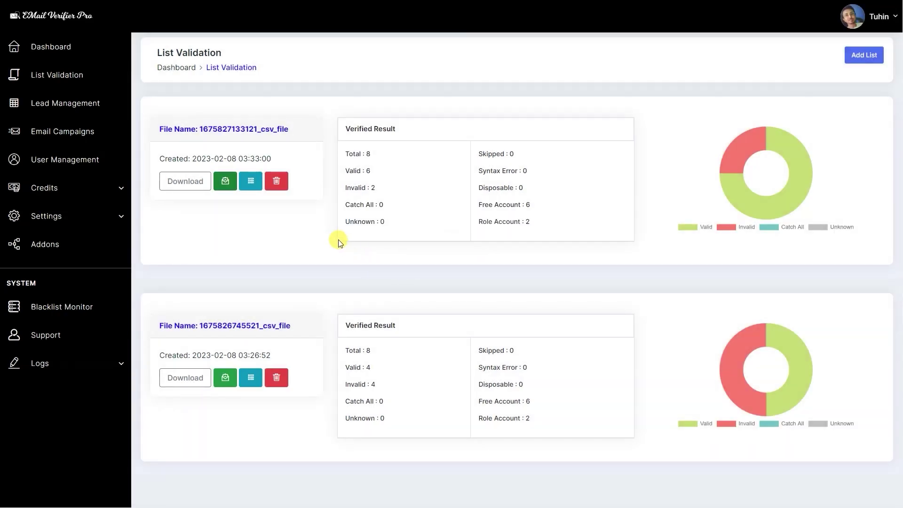
left_click(228, 172)
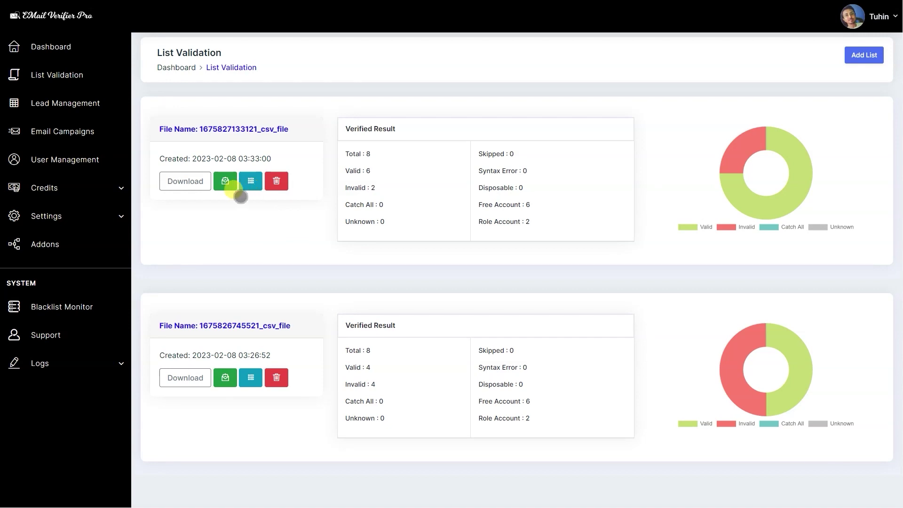
Look over the tag options for the newer list without changing anything.
left_click(250, 187)
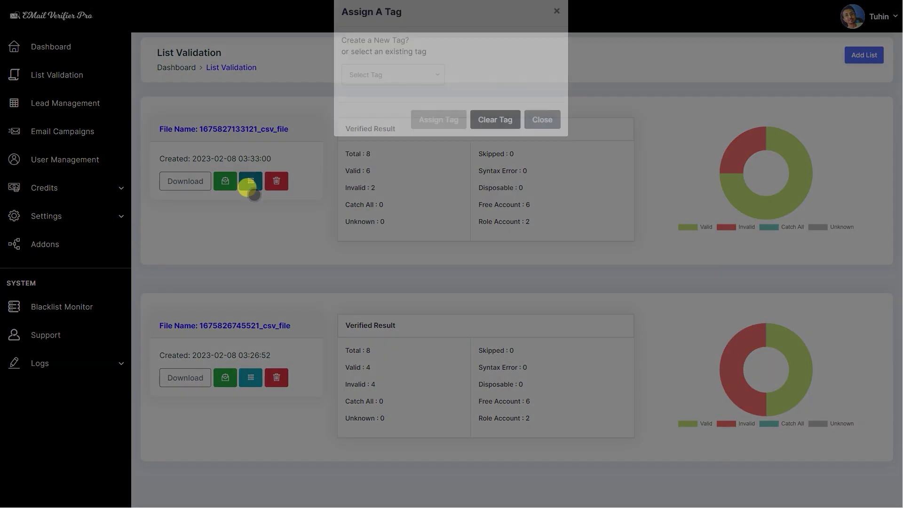
left_click(419, 90)
left_click(475, 93)
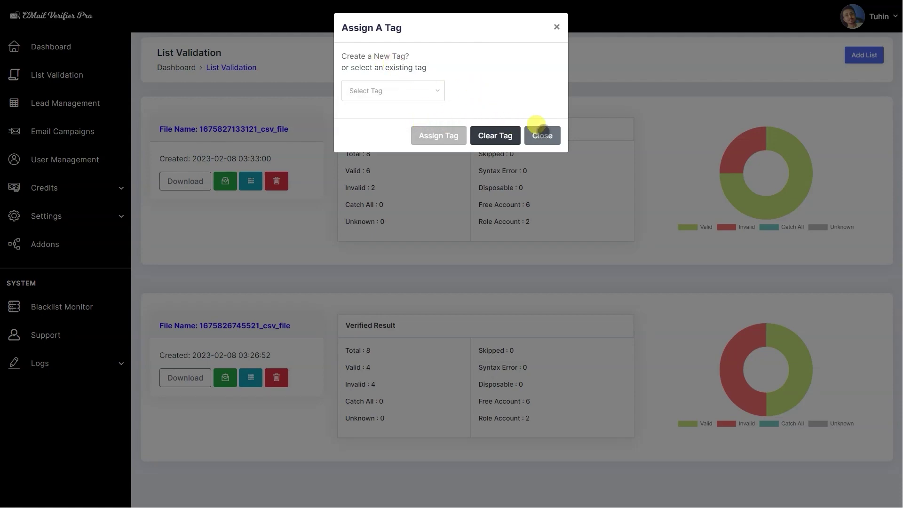
left_click(539, 130)
Tag the older list with a new 'Apple Company' tag and start its mailbox validation.
left_click(251, 378)
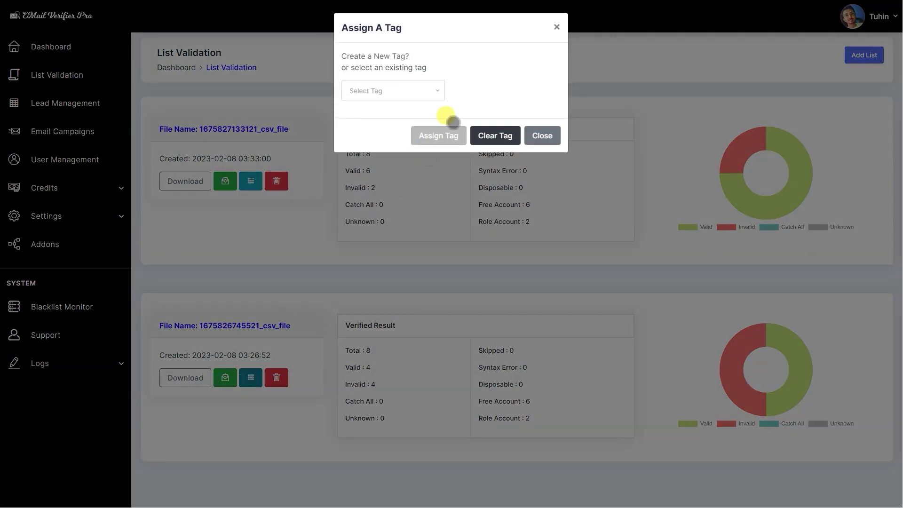
left_click(419, 87)
left_click(370, 55)
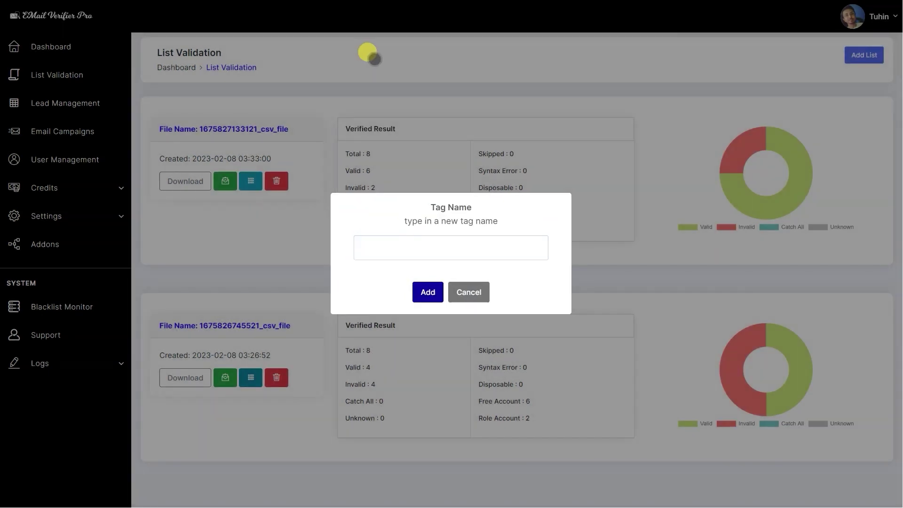
left_click(402, 254)
type("Appl")
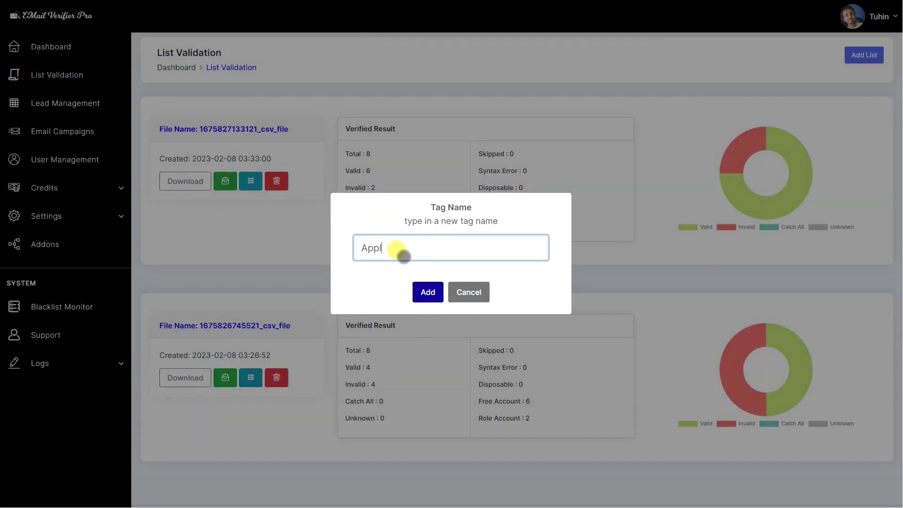
type("e Company")
key("Return")
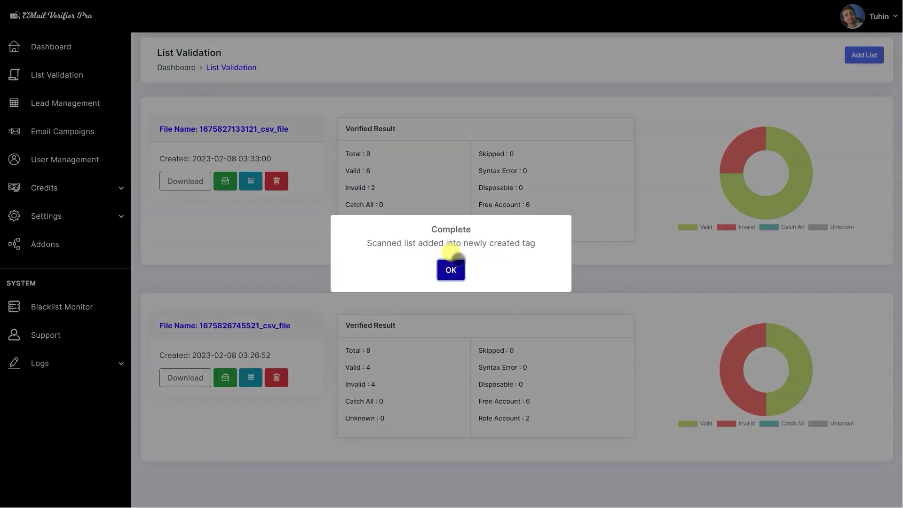
left_click(451, 262)
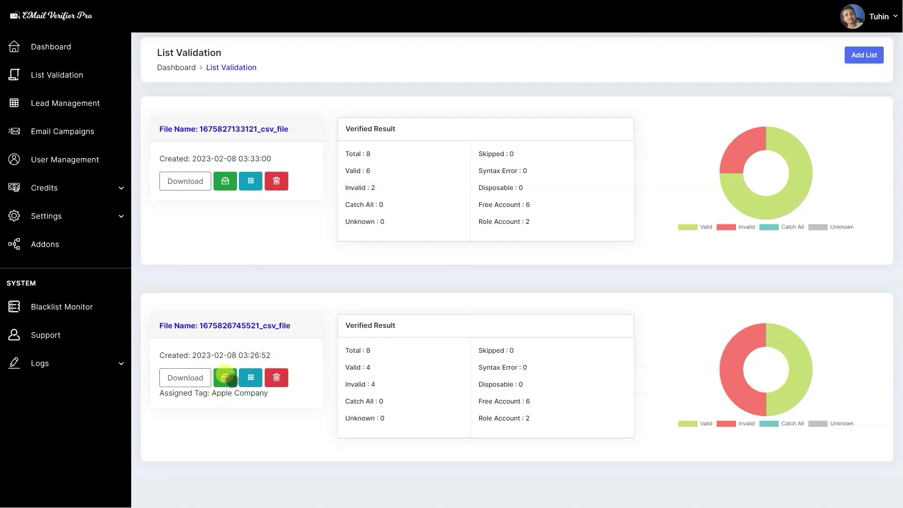
left_click(225, 378)
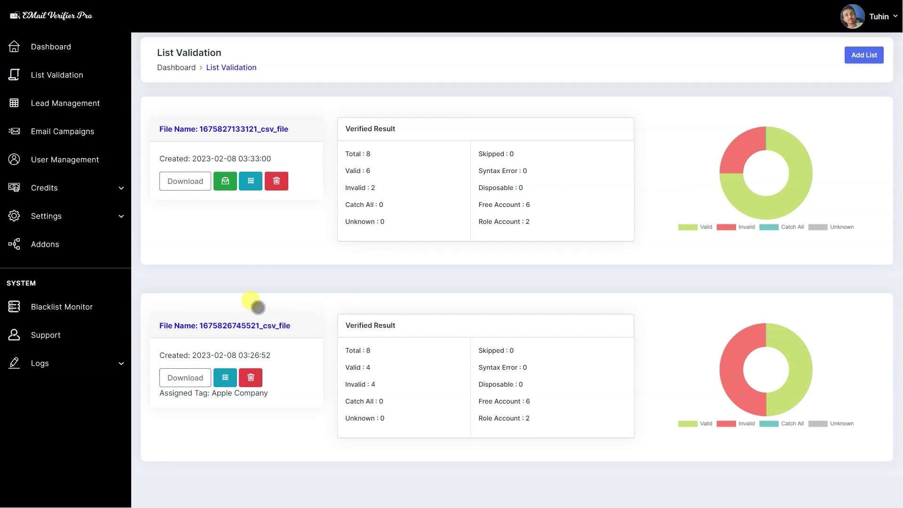
left_click(47, 111)
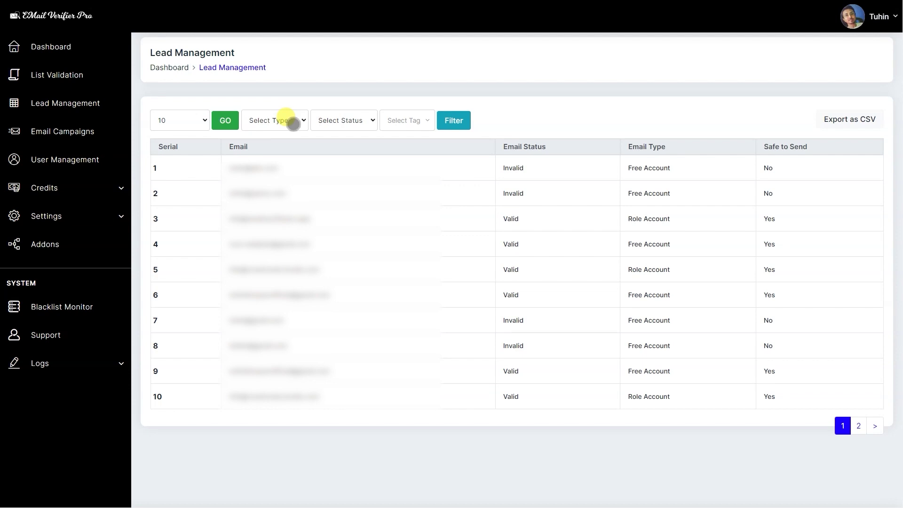
Filter the lead table to leads tagged Apple Company.
left_click(291, 122)
left_click(363, 121)
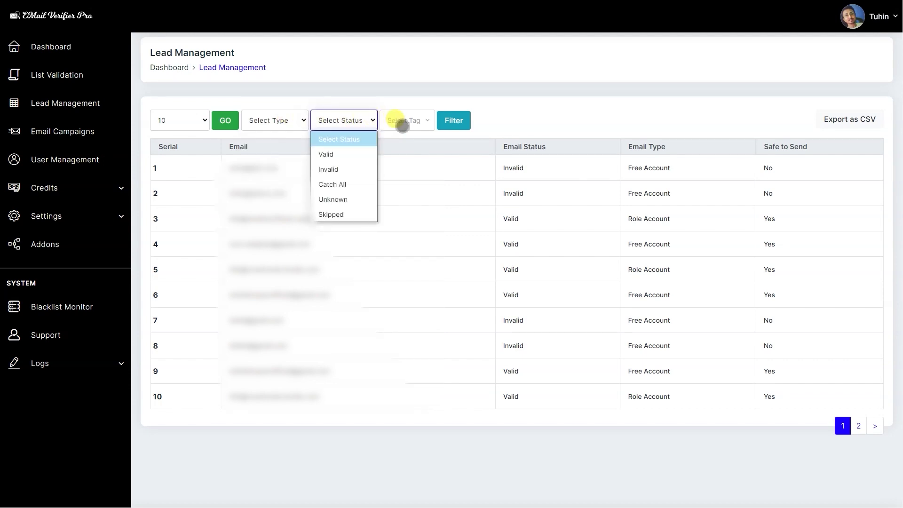
left_click(405, 121)
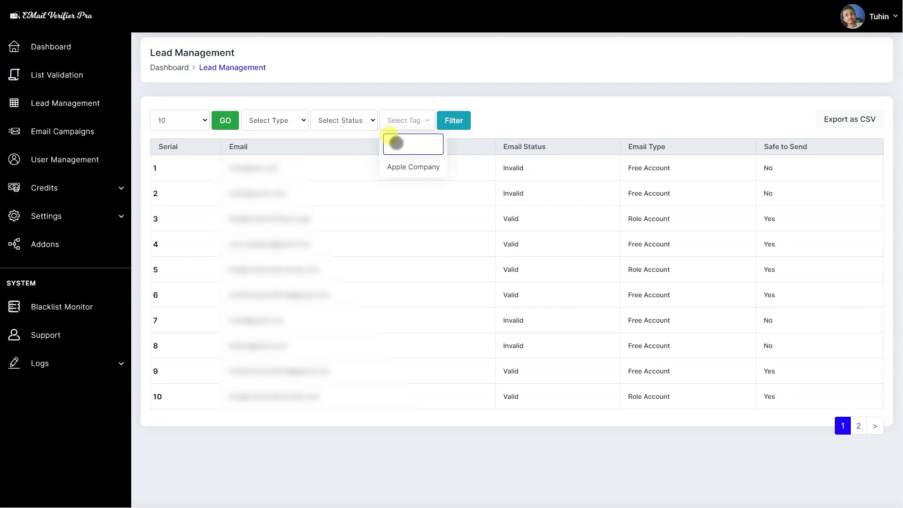
left_click(405, 167)
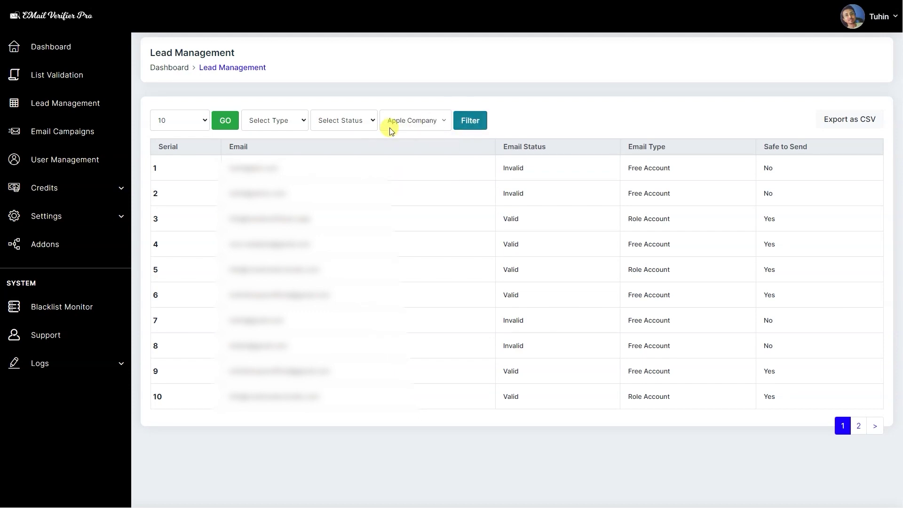
left_click(470, 123)
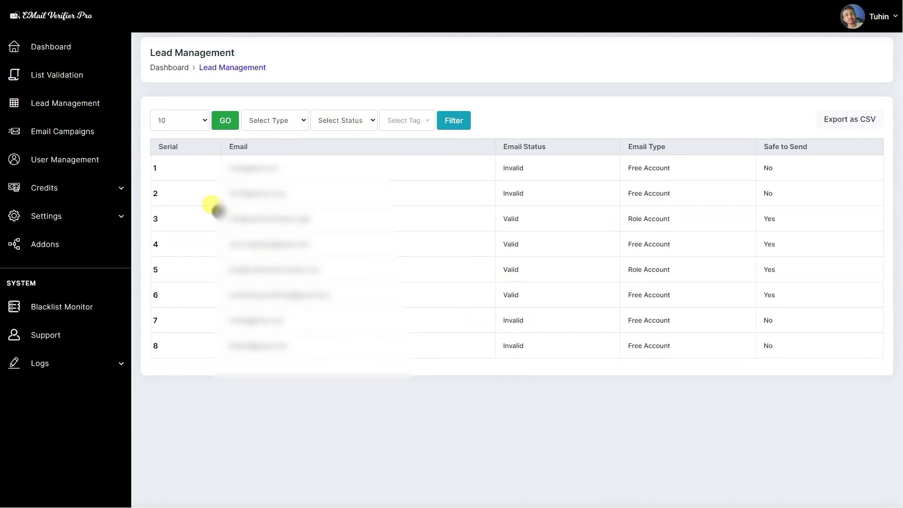
left_click(830, 113)
Choose the Apple Company recipient list and the Gmail sender address for the campaign.
left_click(239, 317)
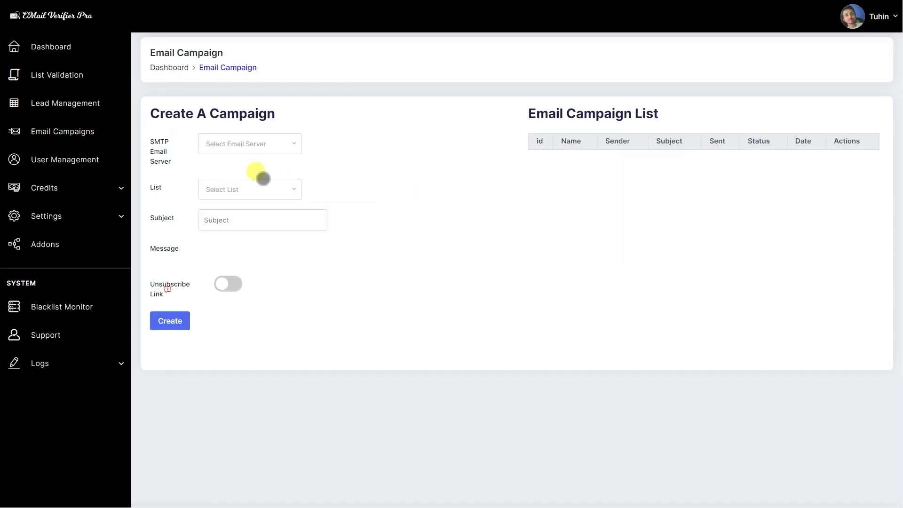
left_click(289, 145)
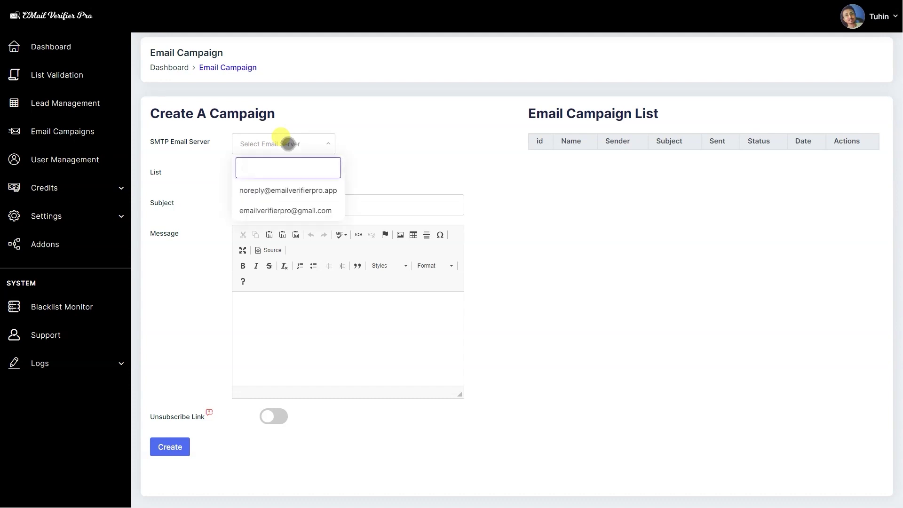
left_click(187, 161)
left_click(282, 174)
left_click(265, 221)
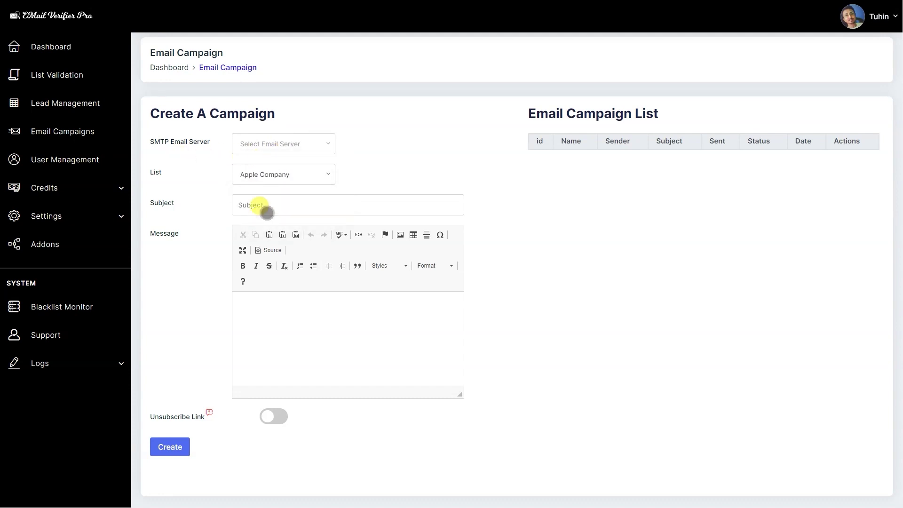
left_click(303, 144)
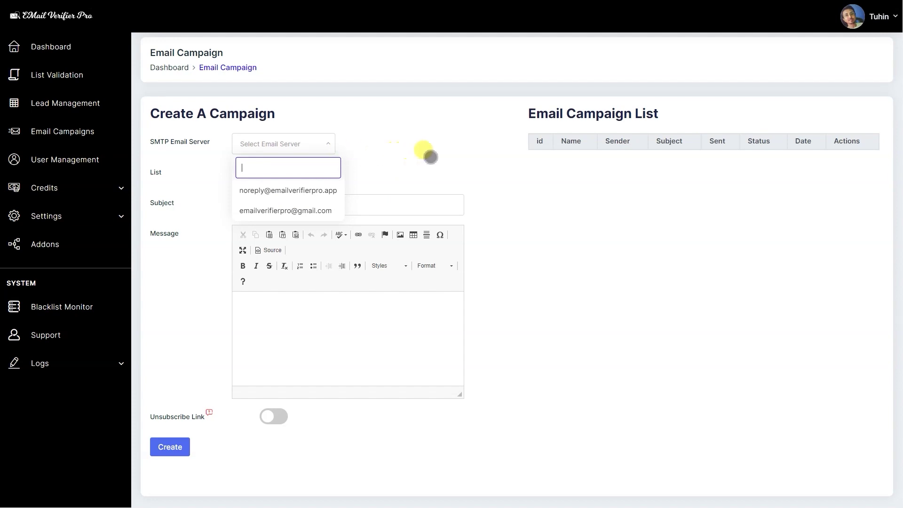
left_click(433, 162)
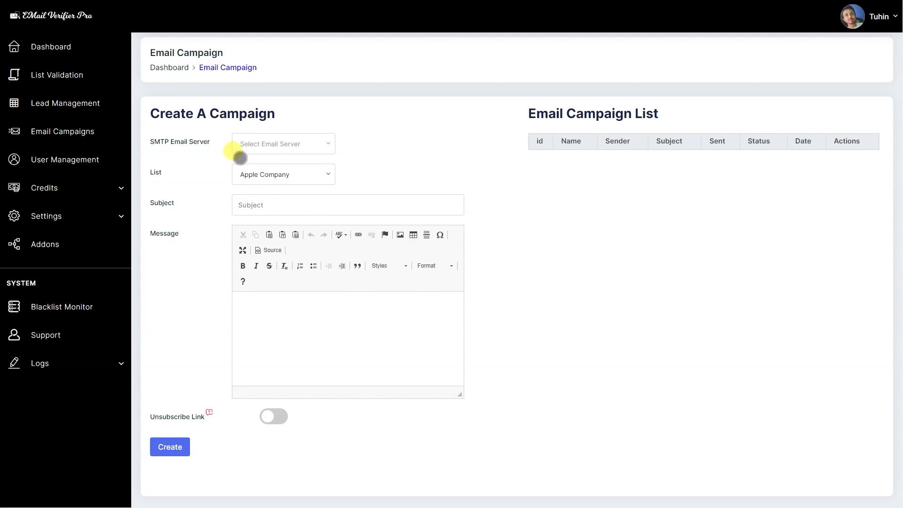
left_click(268, 146)
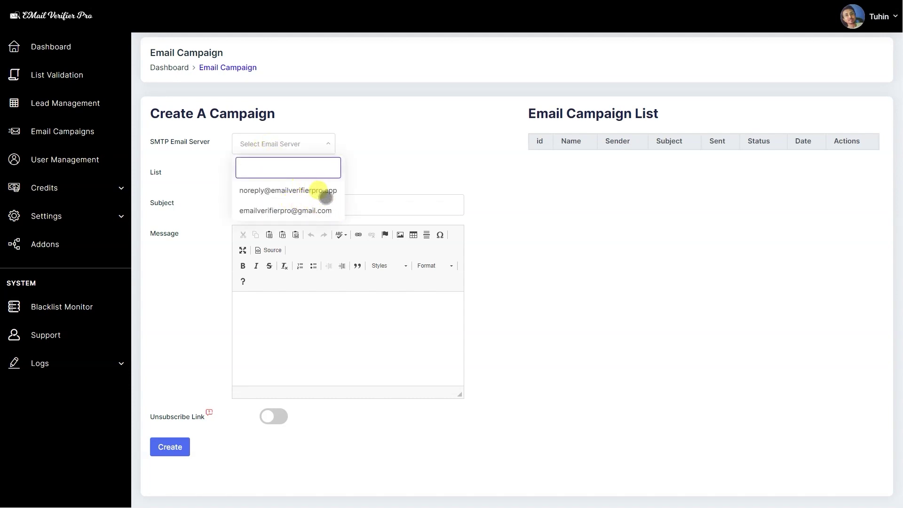
left_click(288, 192)
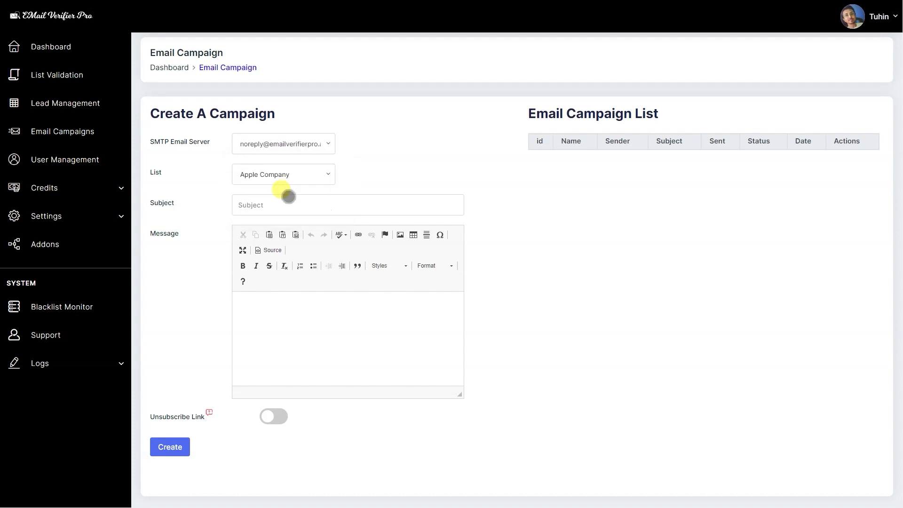
left_click(300, 148)
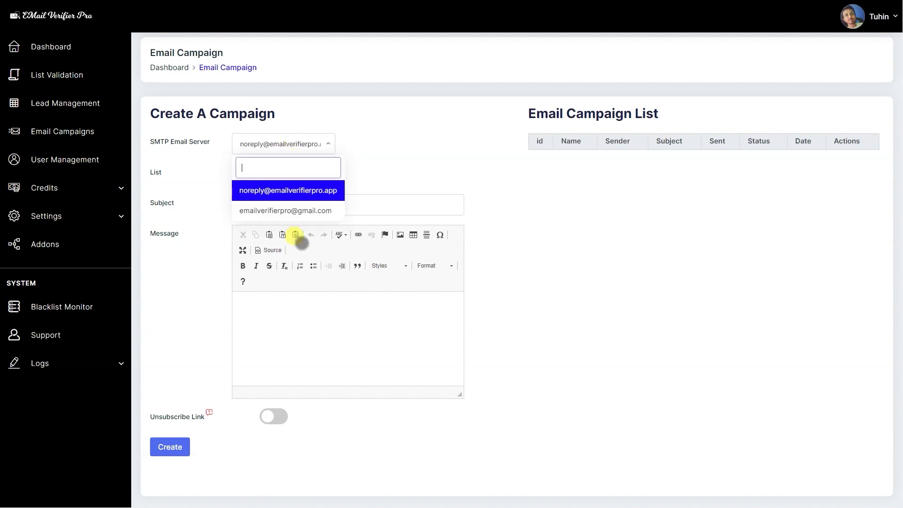
left_click(250, 210)
Enter subject 'Test Subject' and the message body, then submit the campaign.
left_click(317, 214)
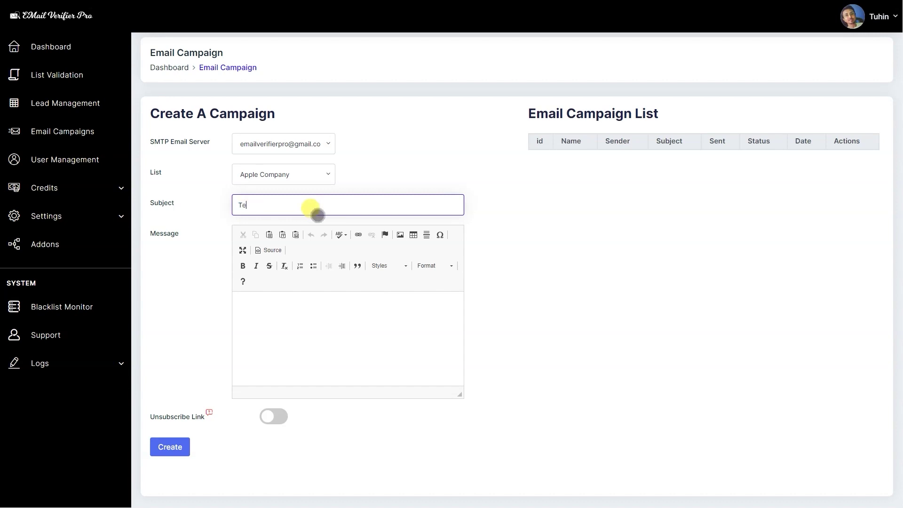
type("Test Subject")
key("Tab")
type("He")
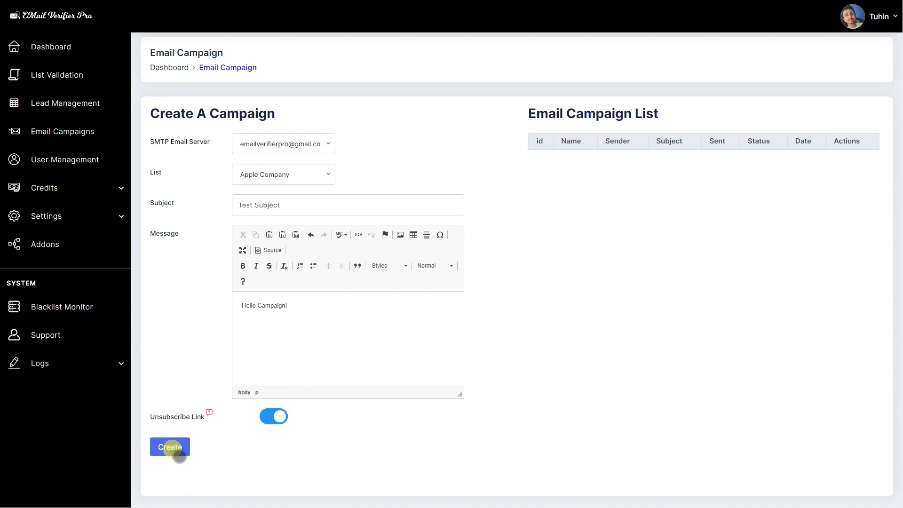
right_click(178, 452)
left_click(460, 405)
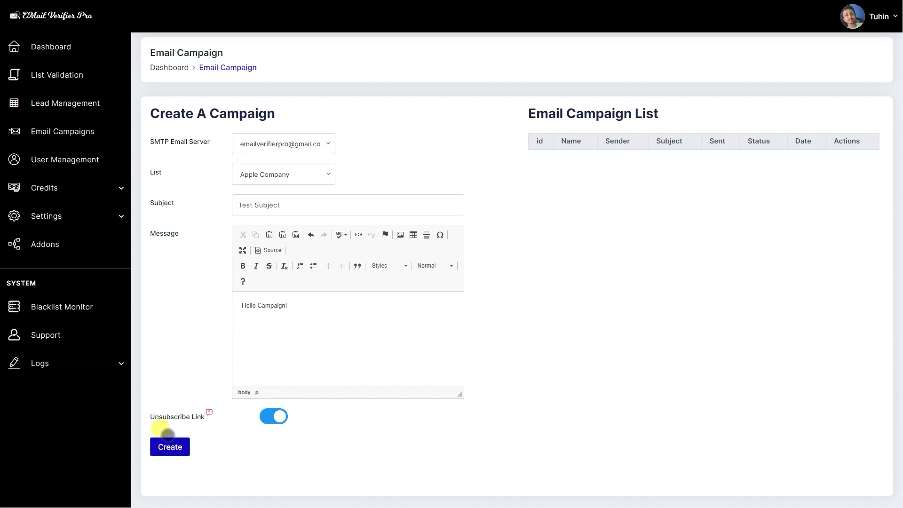
left_click(167, 446)
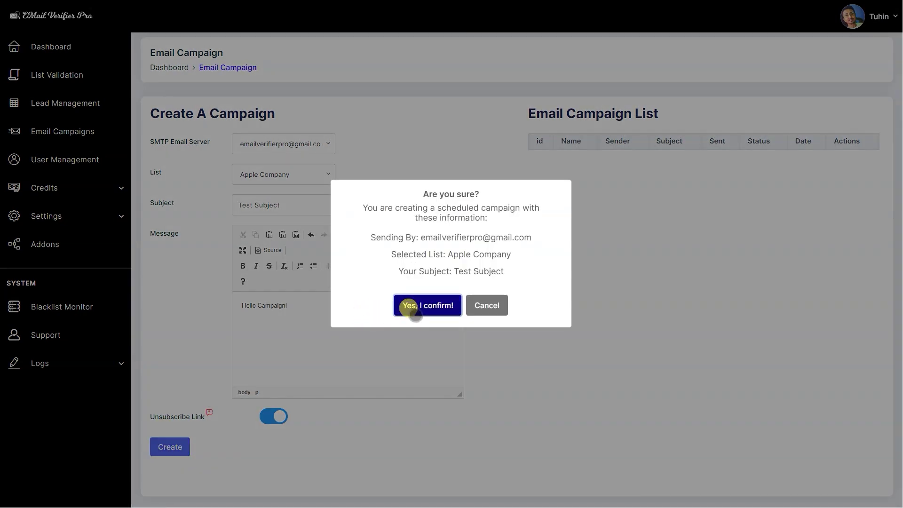
Confirm and create the Apple Company campaign, then stop it from sending.
left_click(409, 307)
left_click(452, 270)
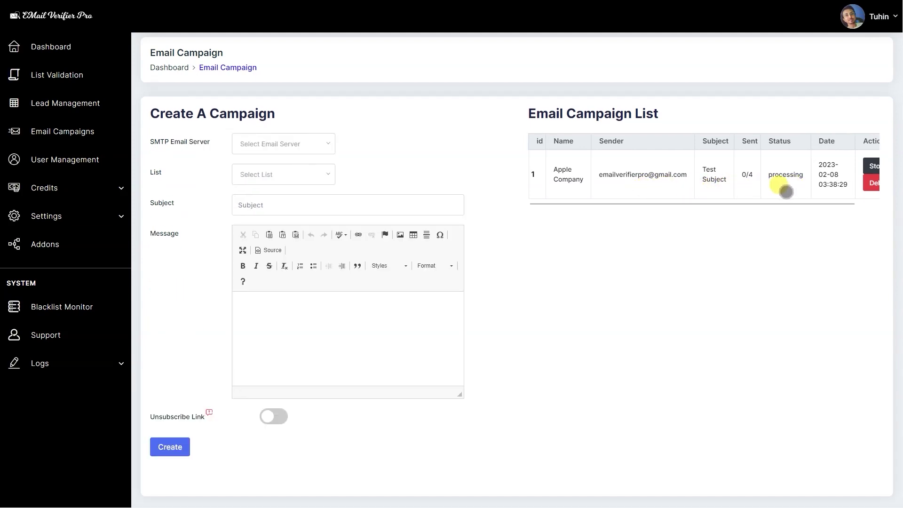
left_click(868, 168)
Reactivate the suspended user account in row 2 of User Management.
left_click(99, 156)
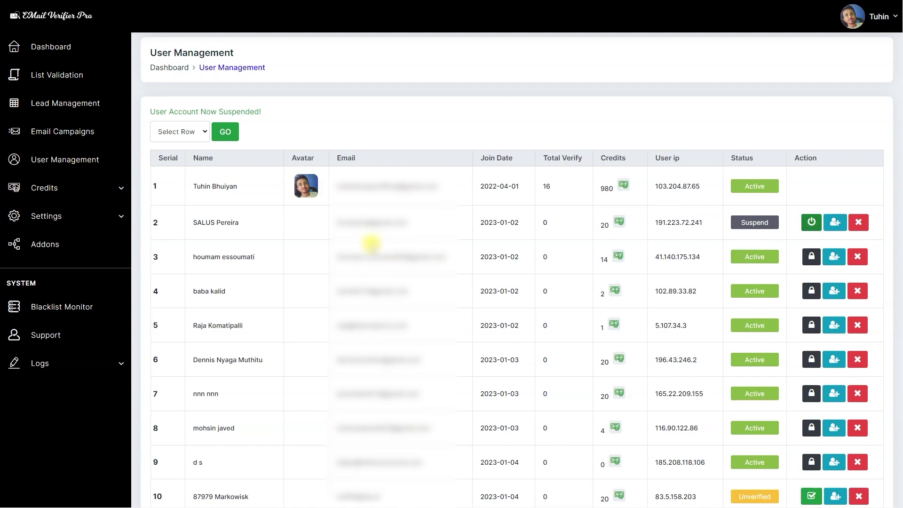
left_click(811, 223)
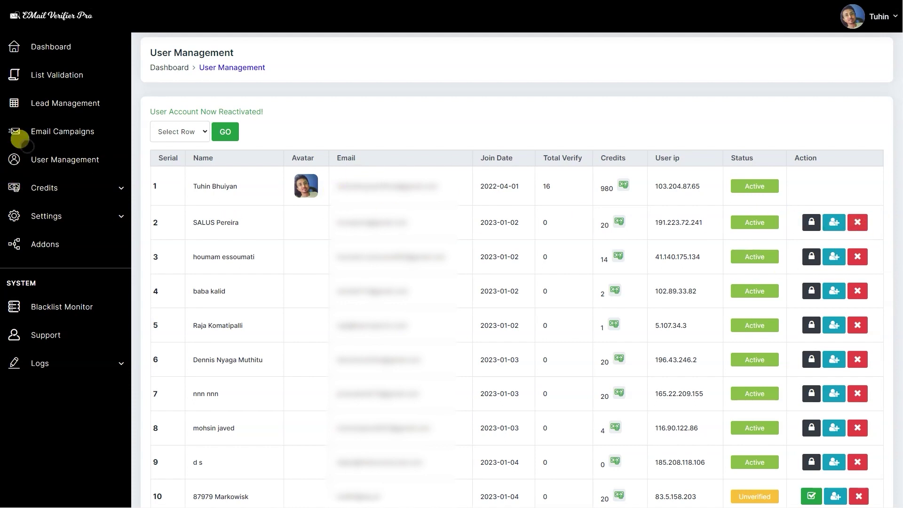
Attempt to buy the 5,000 Verifications package and dismiss the payment gateway notice.
left_click(82, 183)
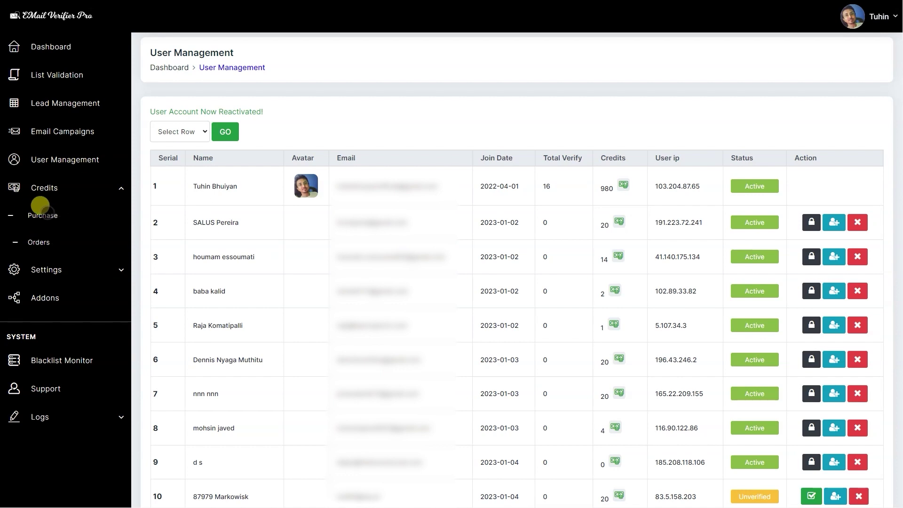
left_click(47, 213)
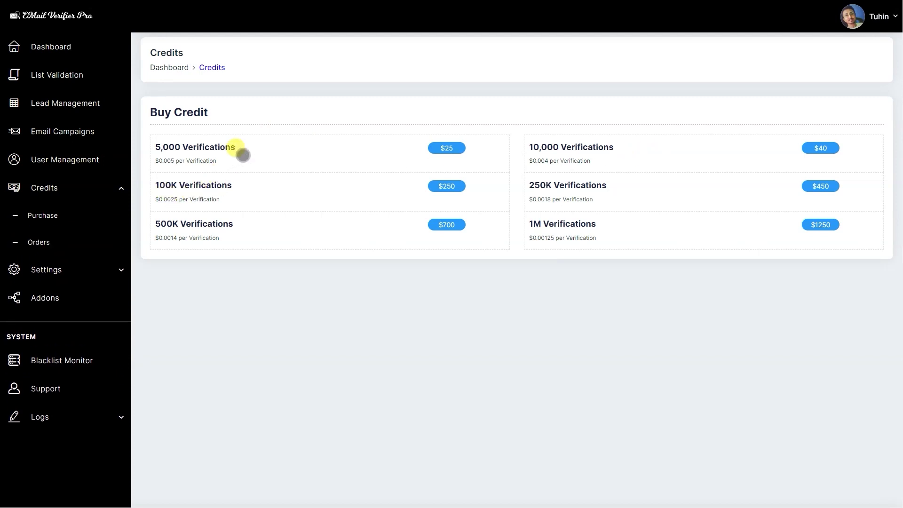
left_click(242, 154)
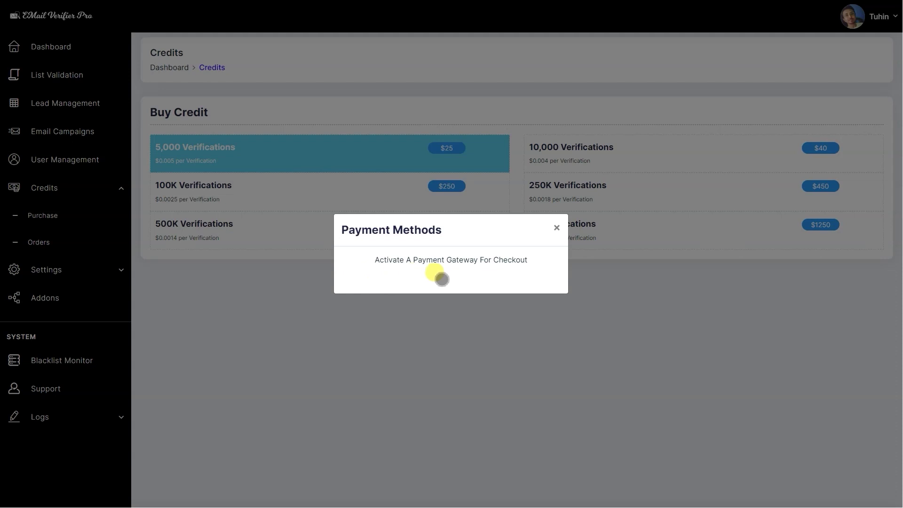
left_click(413, 333)
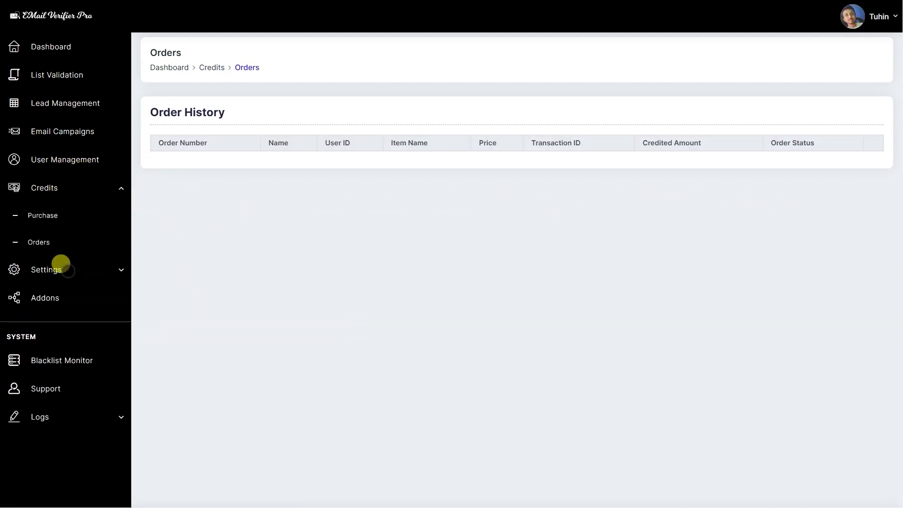
left_click(61, 266)
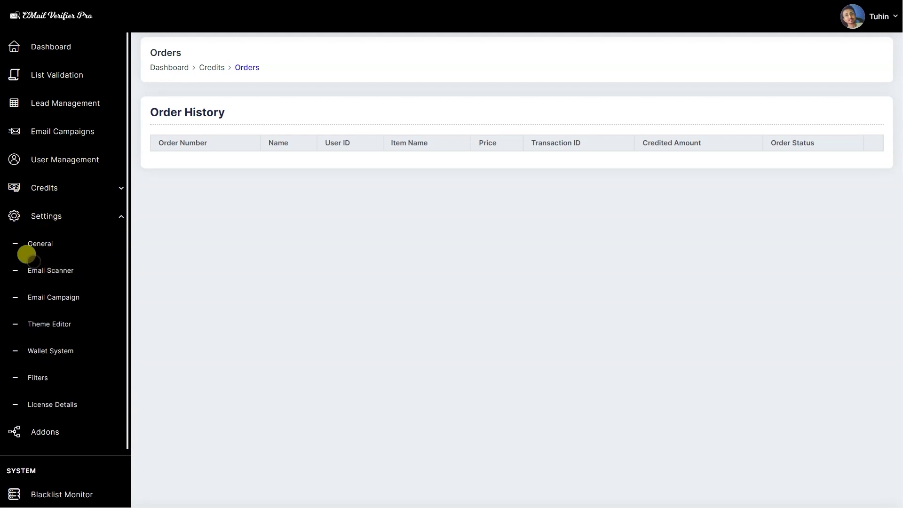
Open the General settings page and review its Features Control section.
left_click(28, 243)
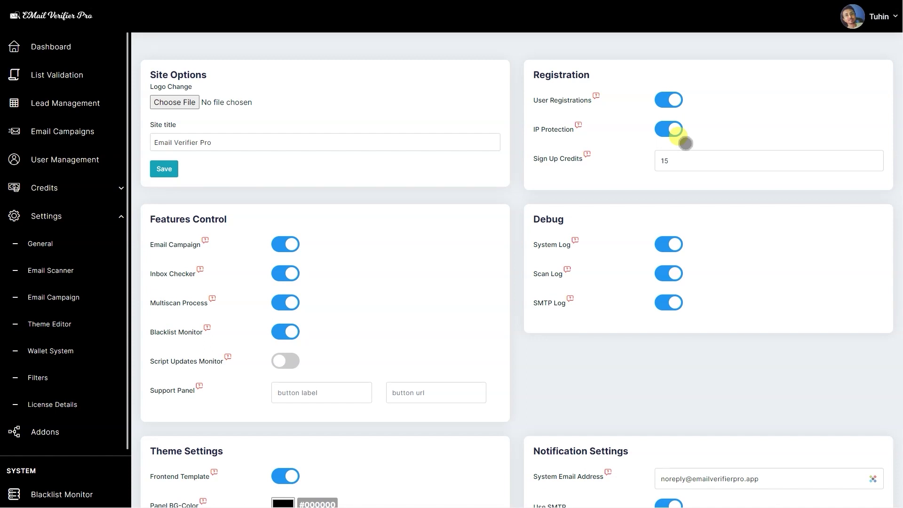
scroll(593, 204, "down", 1)
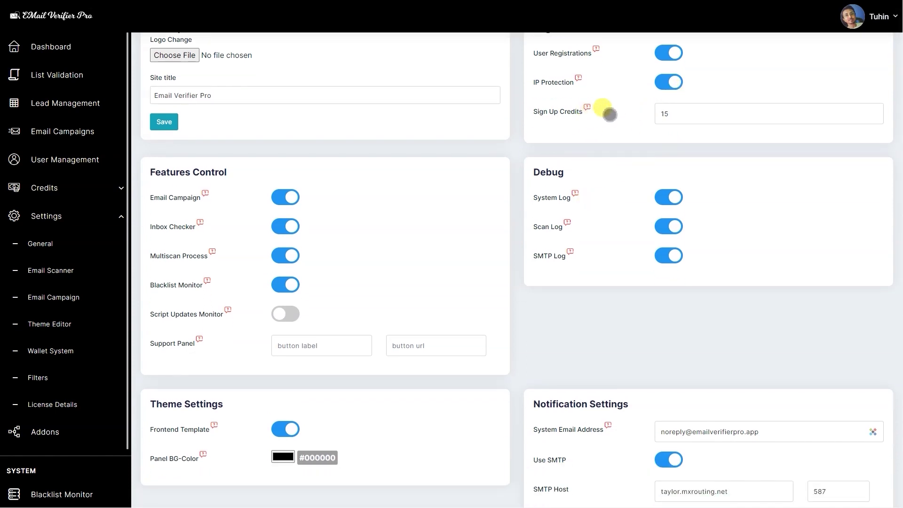
scroll(621, 114, "up", 1)
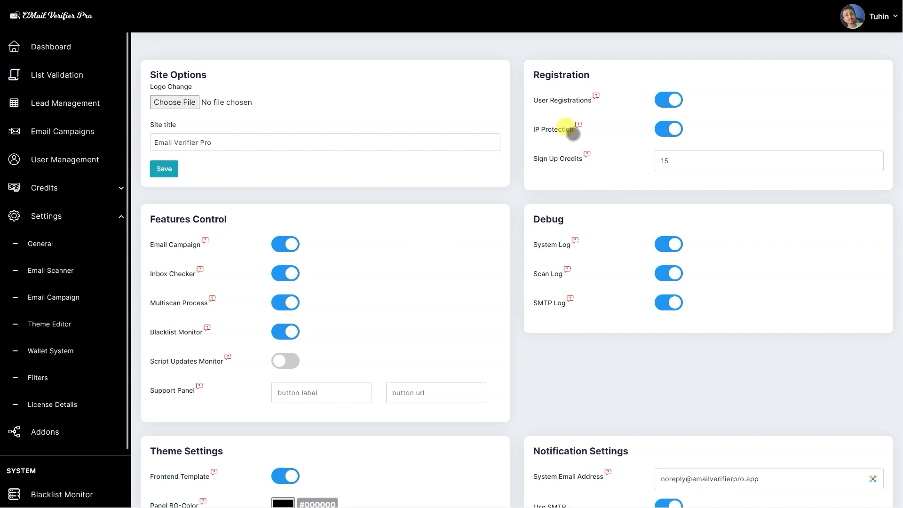
scroll(341, 346, "down", 1)
scroll(519, 119, "up", 1)
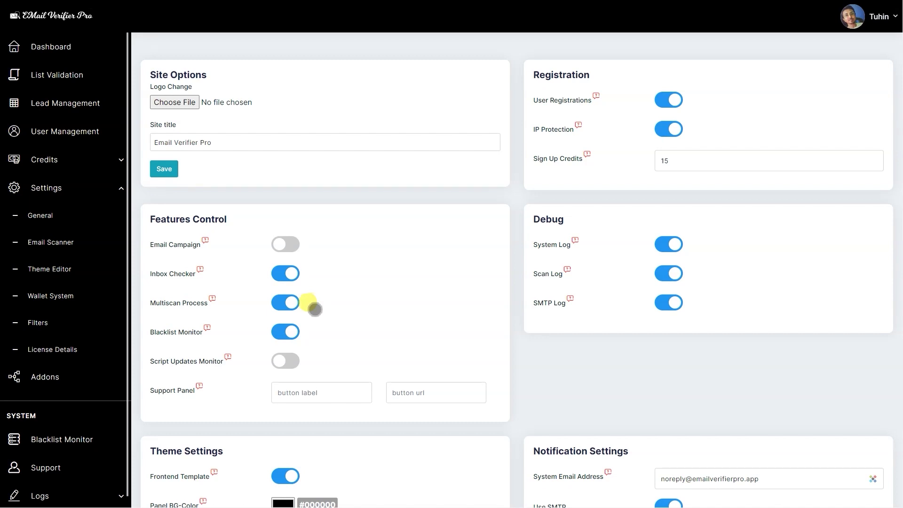
scroll(196, 406, "down", 1)
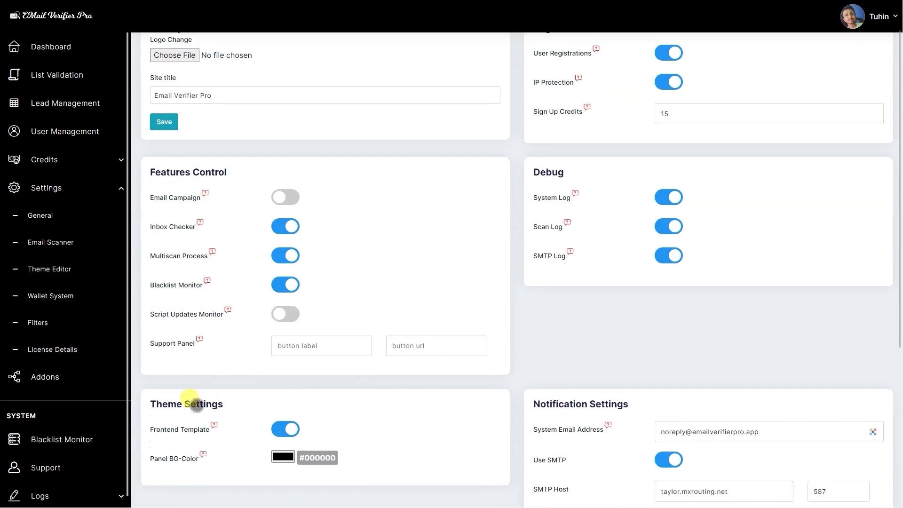
scroll(356, 354, "up", 1)
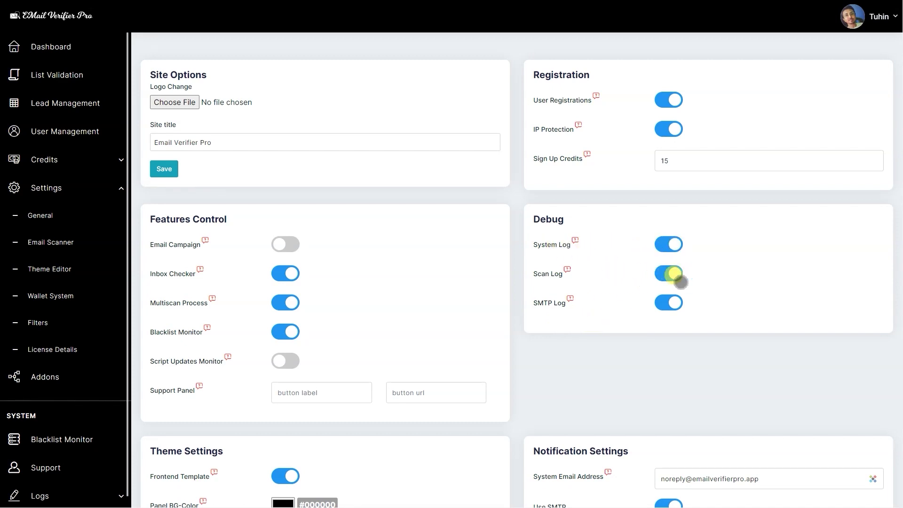
scroll(692, 315, "down", 3)
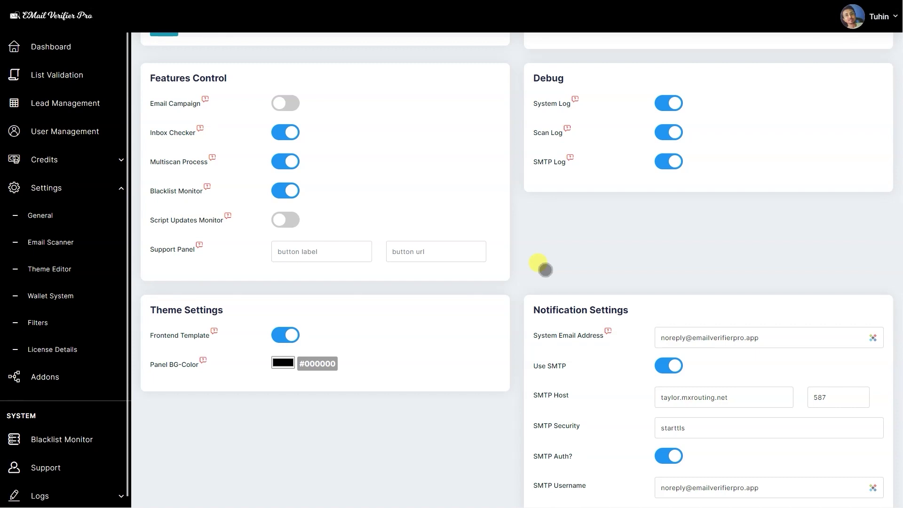
scroll(545, 270, "down", 1)
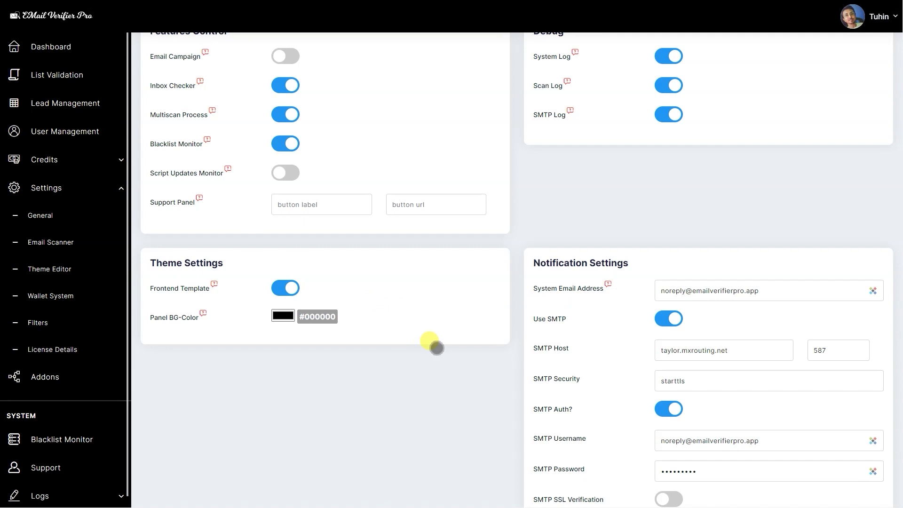
scroll(454, 348, "down", 2)
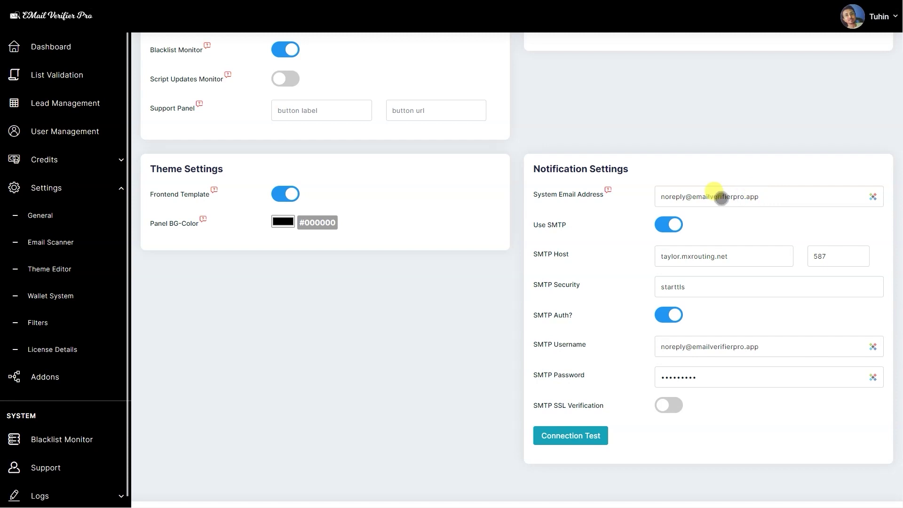
scroll(288, 328, "up", 4)
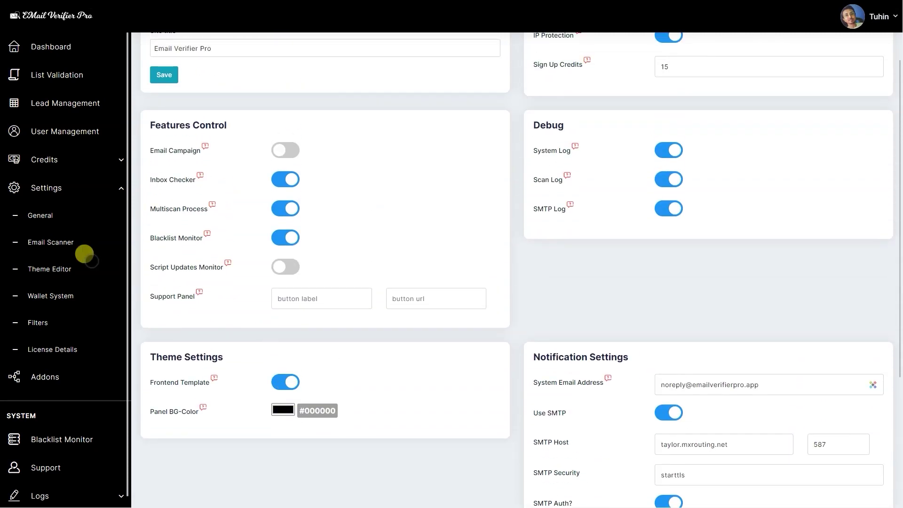
left_click(47, 242)
Review the Email Scanner SMTP Command options, keep EHLO, and scroll down to Scan Task Runner.
scroll(384, 283, "up", 2)
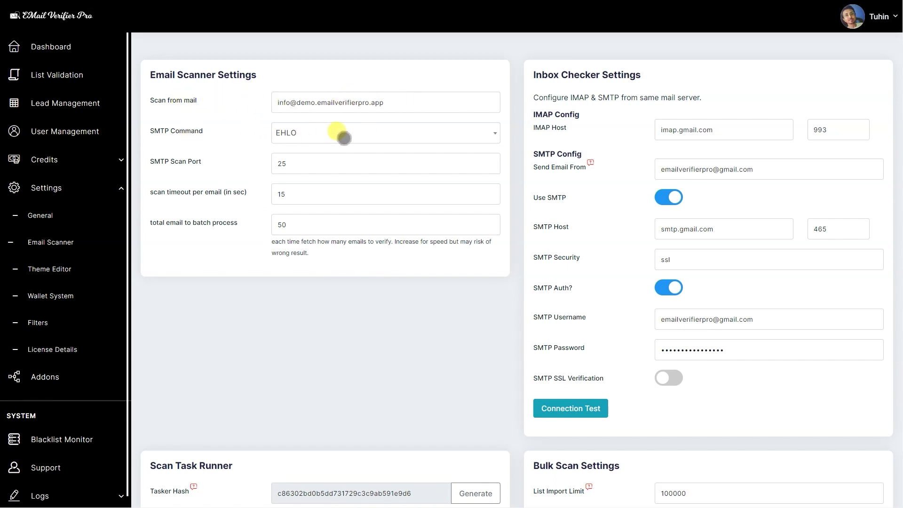
left_click(387, 138)
left_click(387, 138)
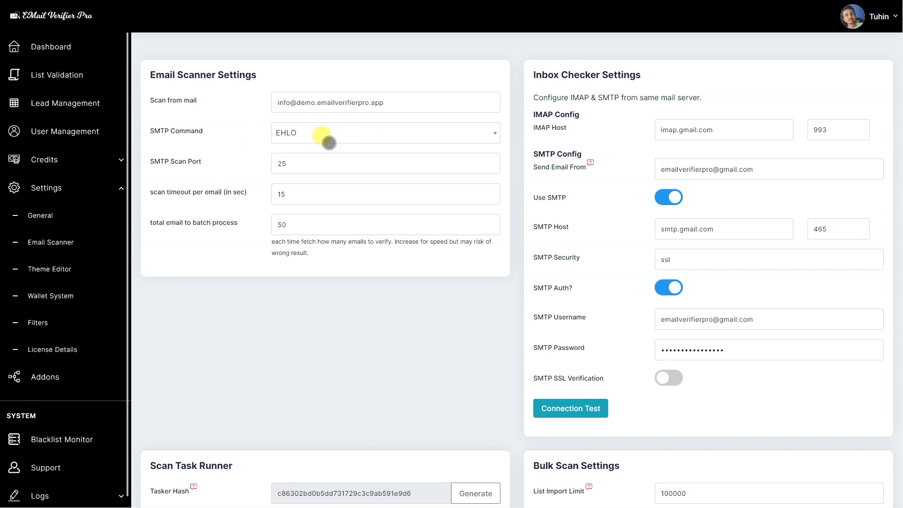
left_click(329, 143)
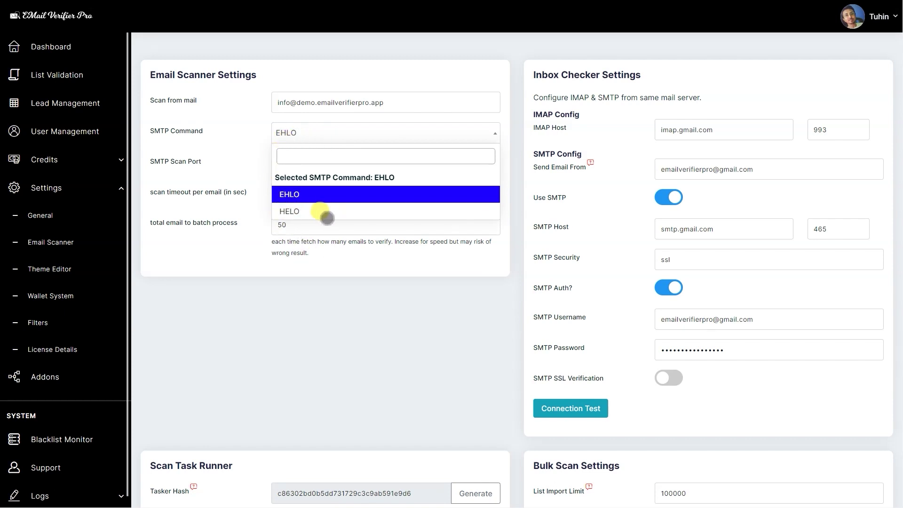
left_click(226, 288)
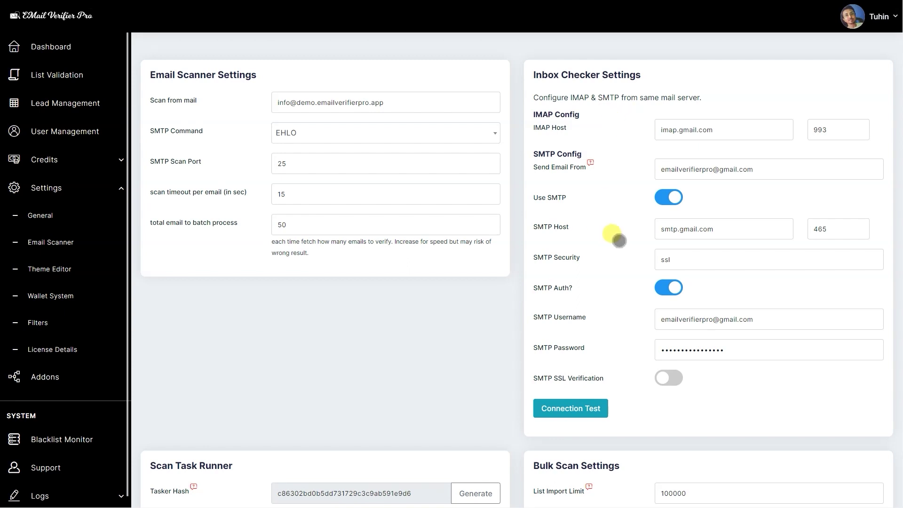
scroll(630, 239, "down", 1)
scroll(630, 244, "up", 1)
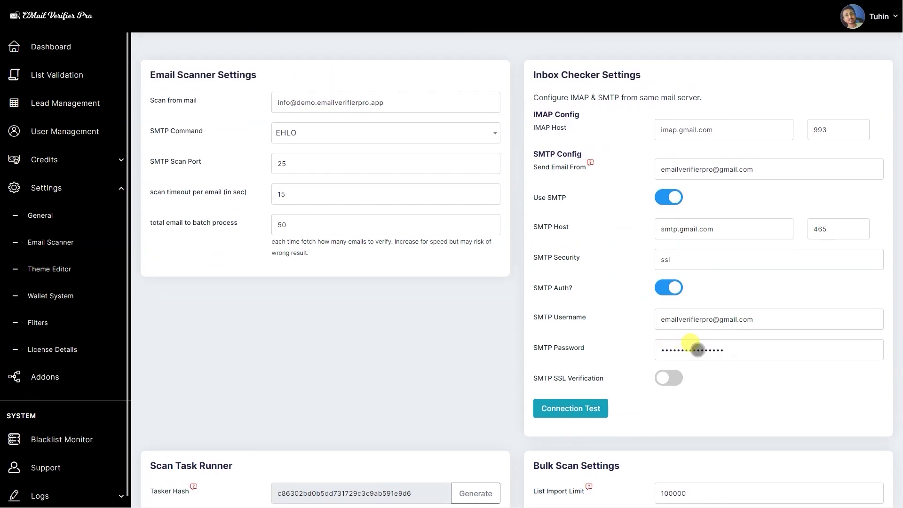
scroll(612, 338, "down", 1)
scroll(612, 338, "down", 3)
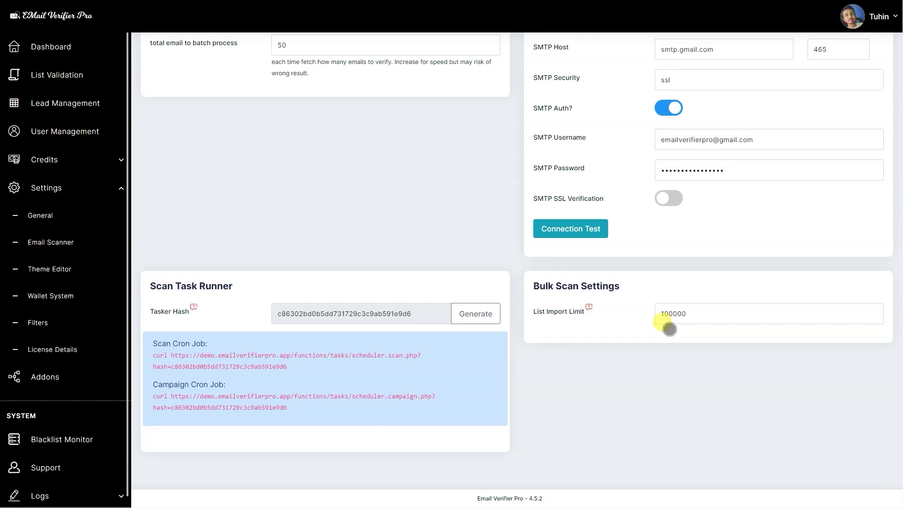
Open the Wallet System settings with credit packages, payment and cost settings.
left_click(50, 296)
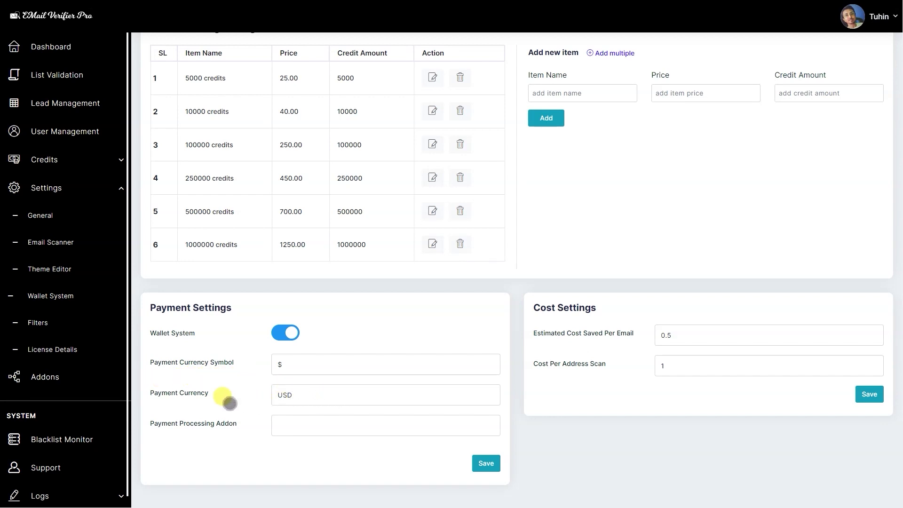
Set the Payment Processing Addon to both Paypal Standard and Stripe Payment Gateways.
scroll(293, 403, "down", 1)
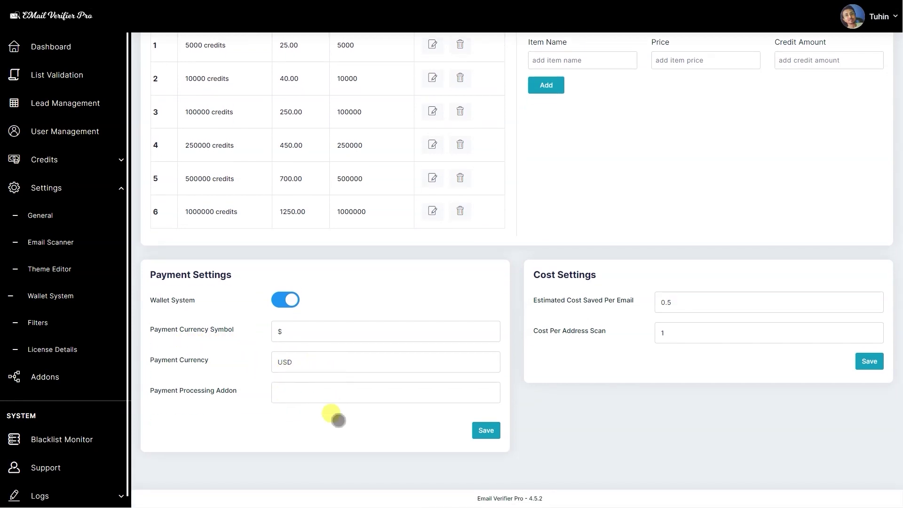
left_click(284, 396)
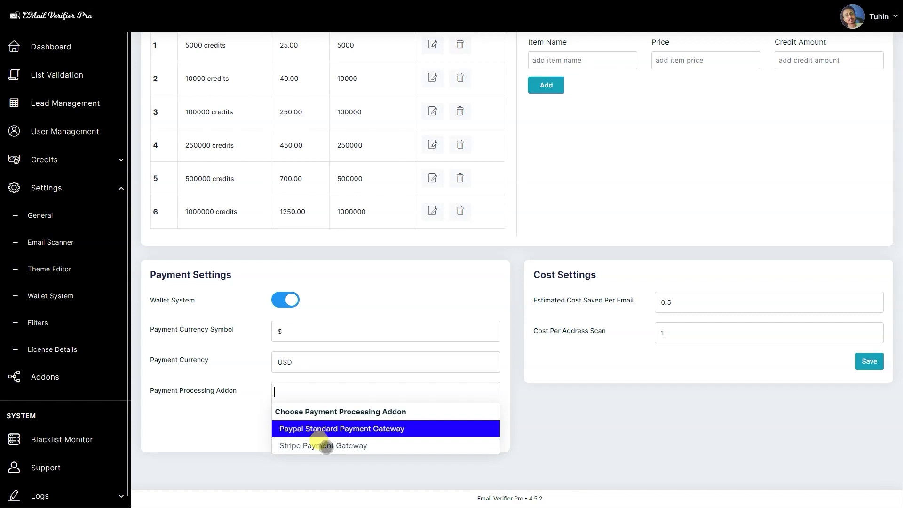
left_click(326, 445)
left_click(393, 392)
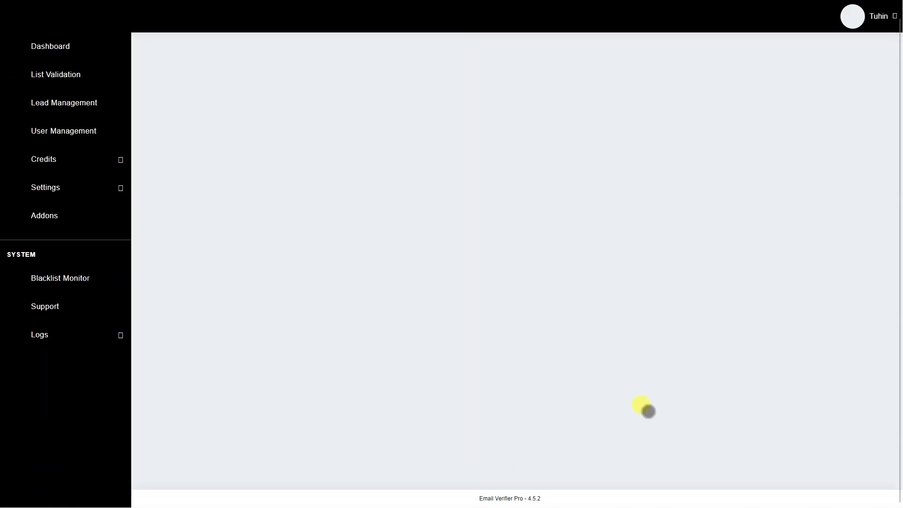
scroll(616, 411, "down", 6)
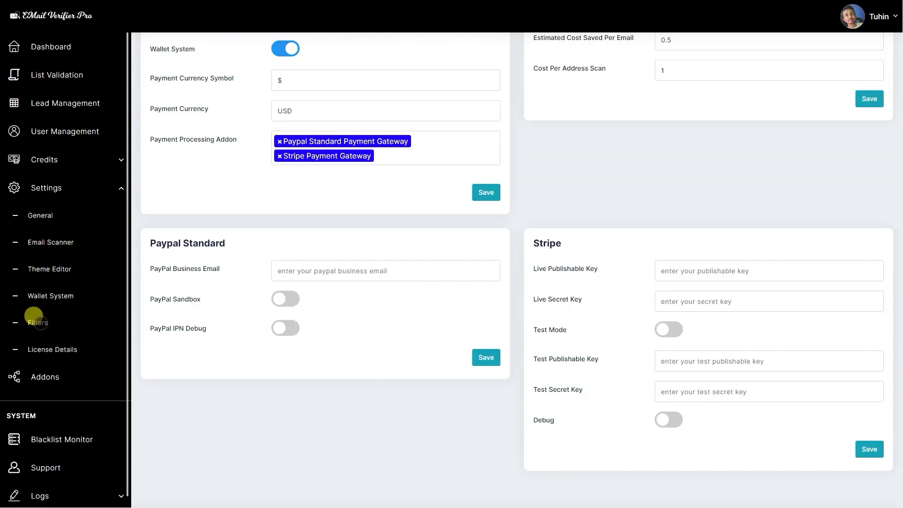
left_click(33, 320)
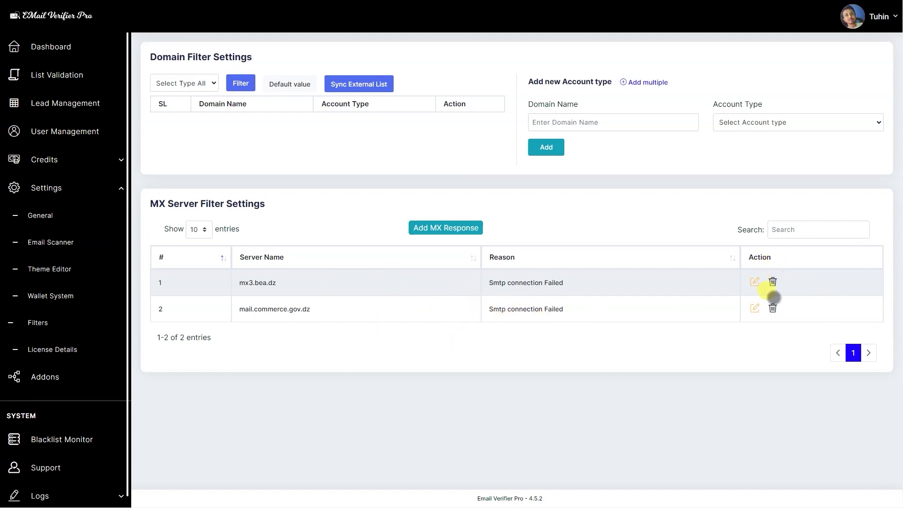
Delete the mx3.bea.dz and mail.commerce.gov.dz MX filter entries and try adding a blank MX row.
left_click(773, 282)
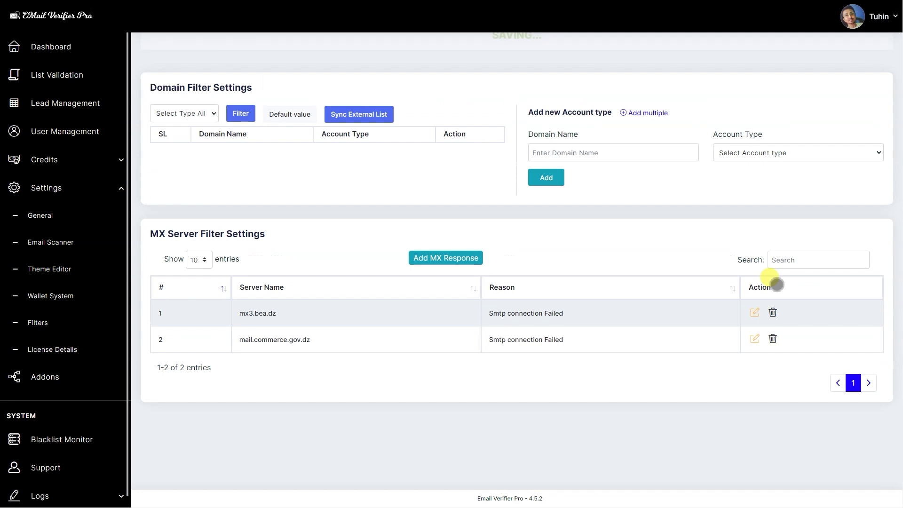
left_click(773, 313)
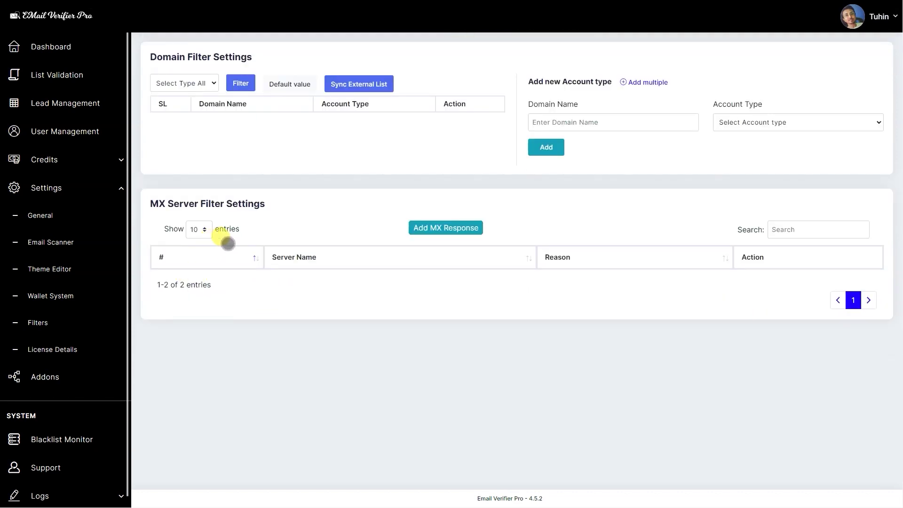
left_click(425, 231)
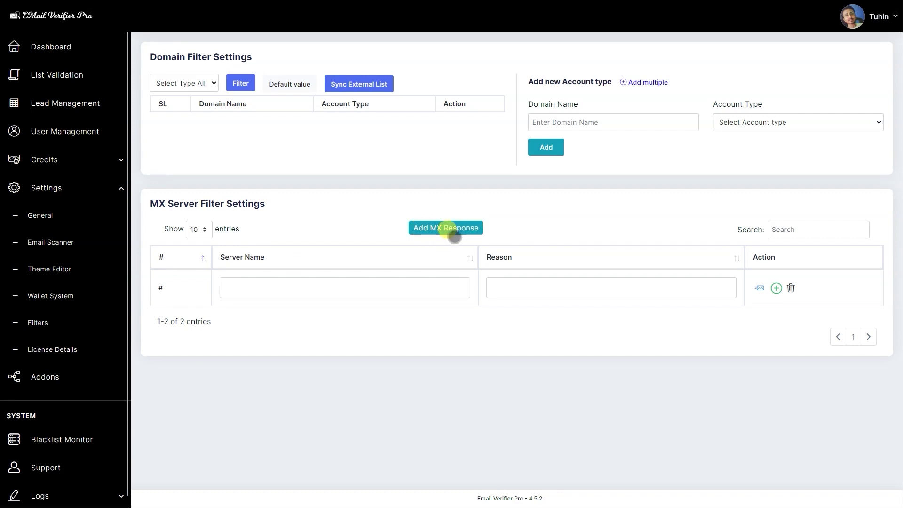
left_click(777, 287)
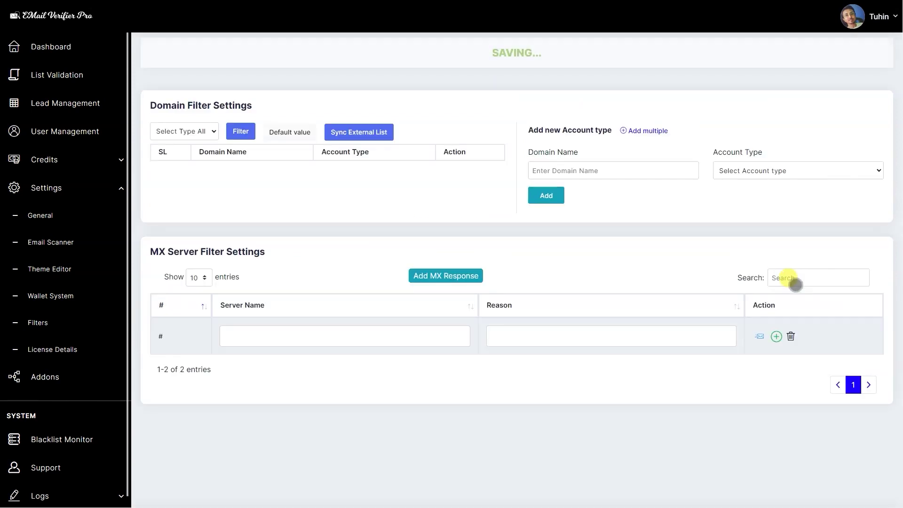
left_click(792, 337)
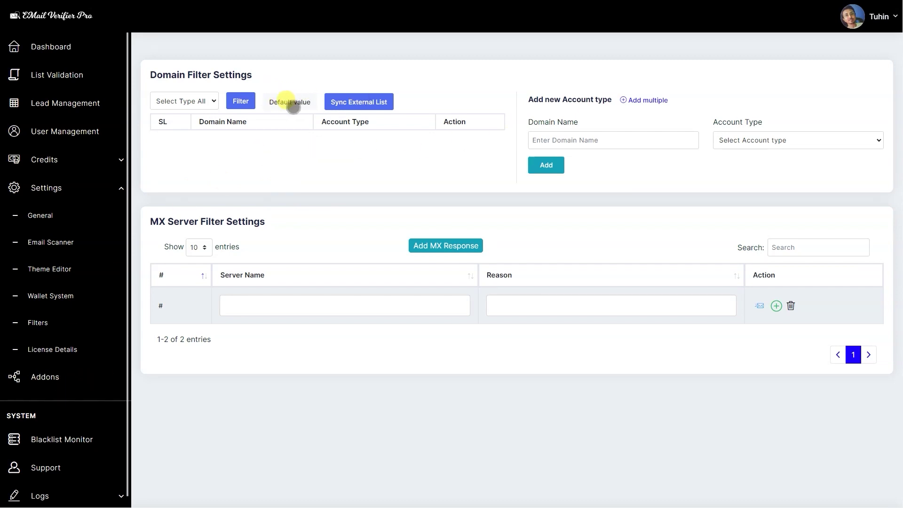
Load the default Domain Filter list and page through to the last page, 11800.
left_click(291, 102)
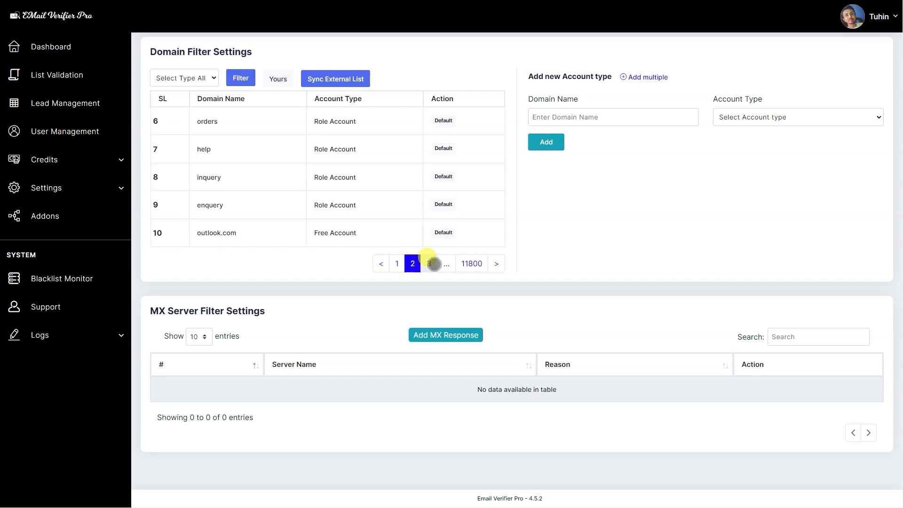
left_click(431, 263)
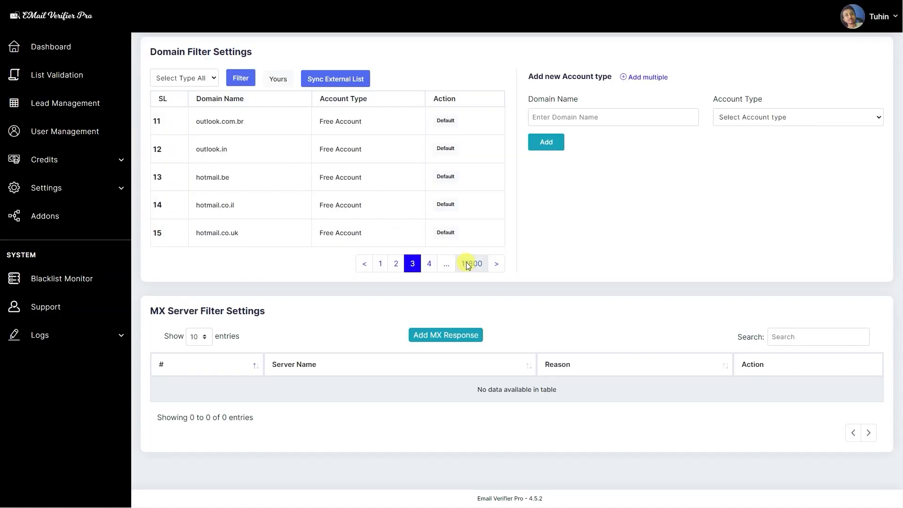
left_click(56, 279)
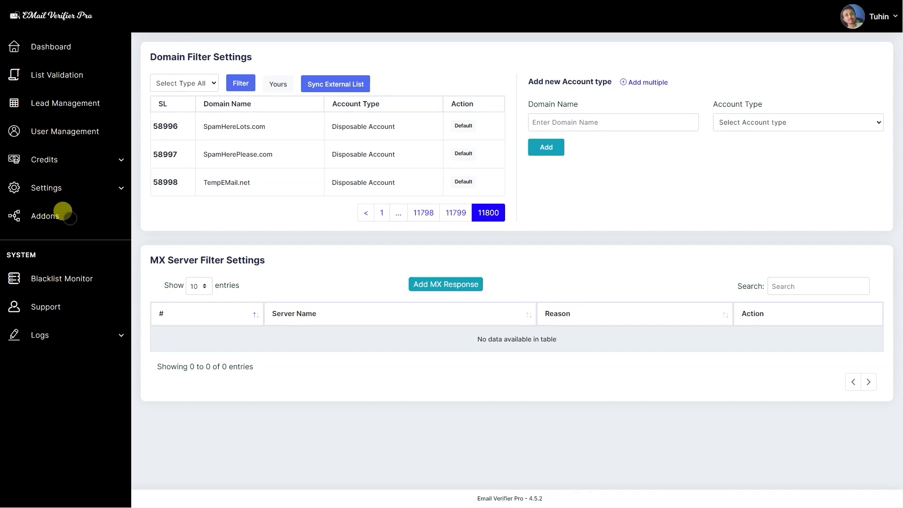
Look over the installed addons, then start a Blacklist Monitor scan on the entered IP.
left_click(68, 215)
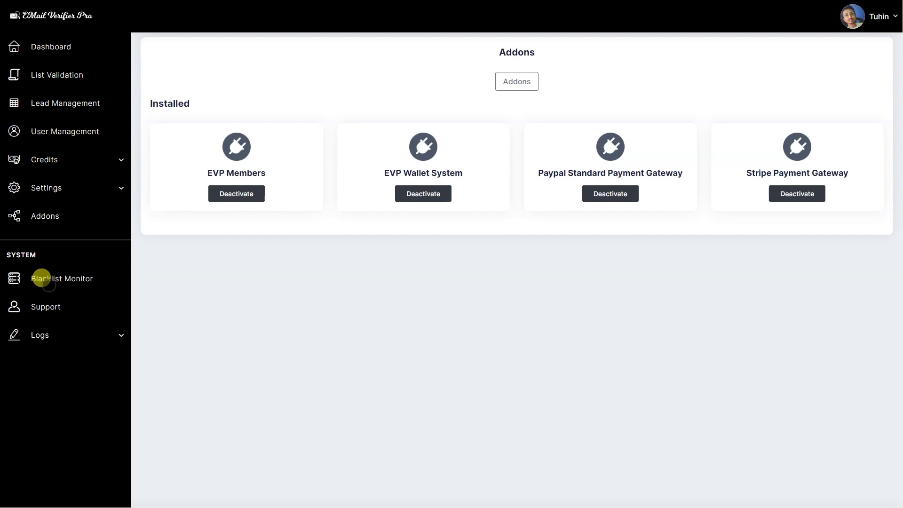
left_click(41, 278)
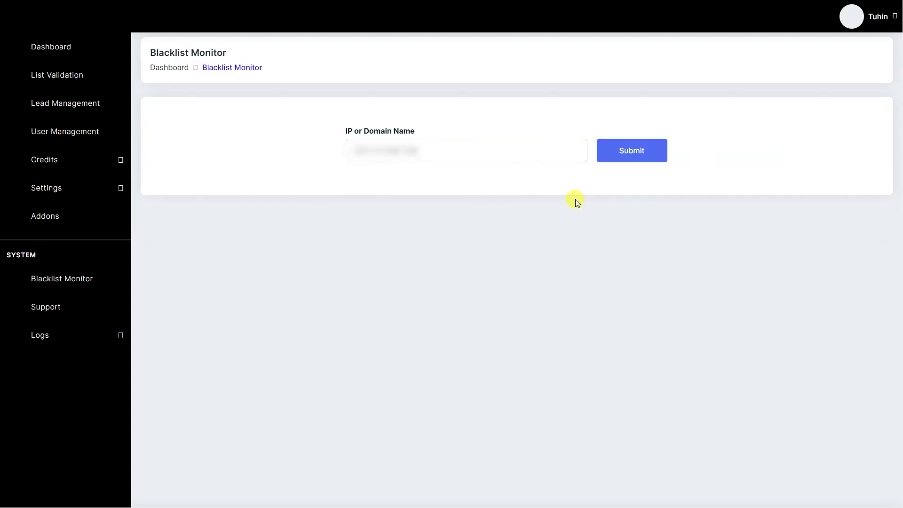
scroll(529, 197, "down", 1)
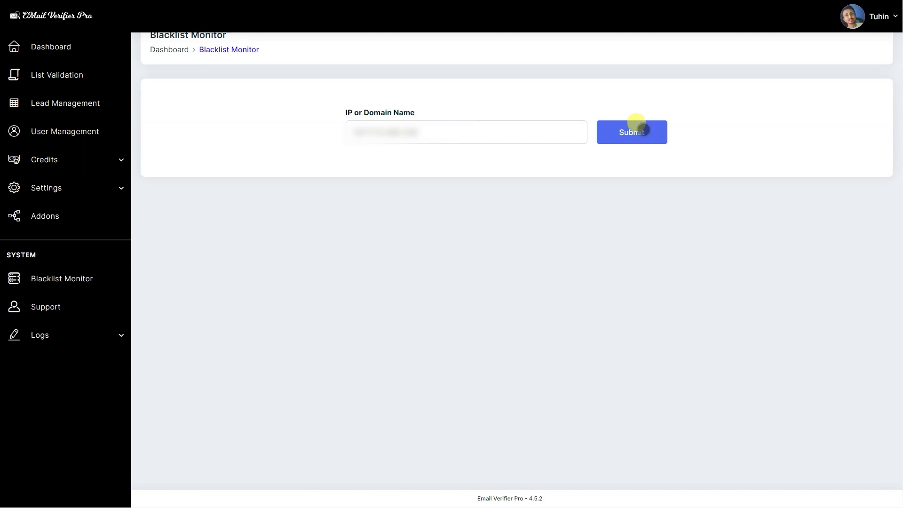
left_click(644, 130)
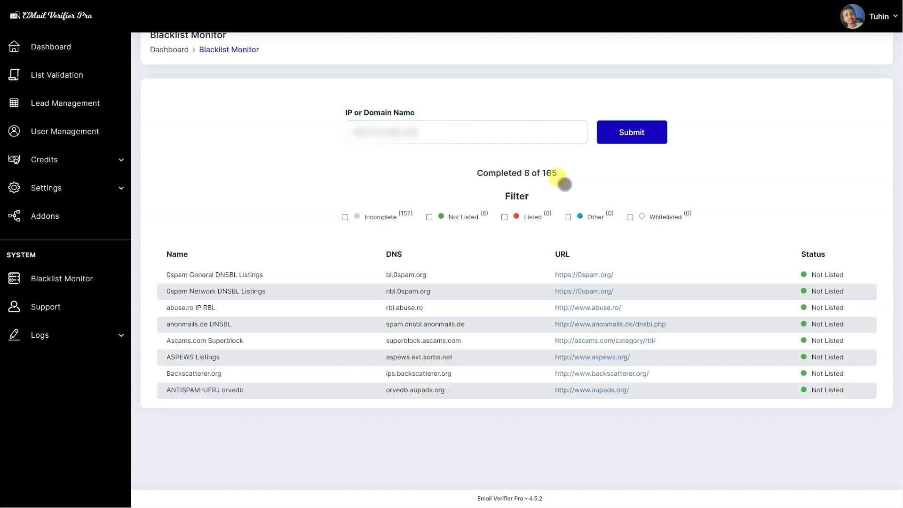
scroll(398, 143, "down", 1)
scroll(399, 144, "down", 1)
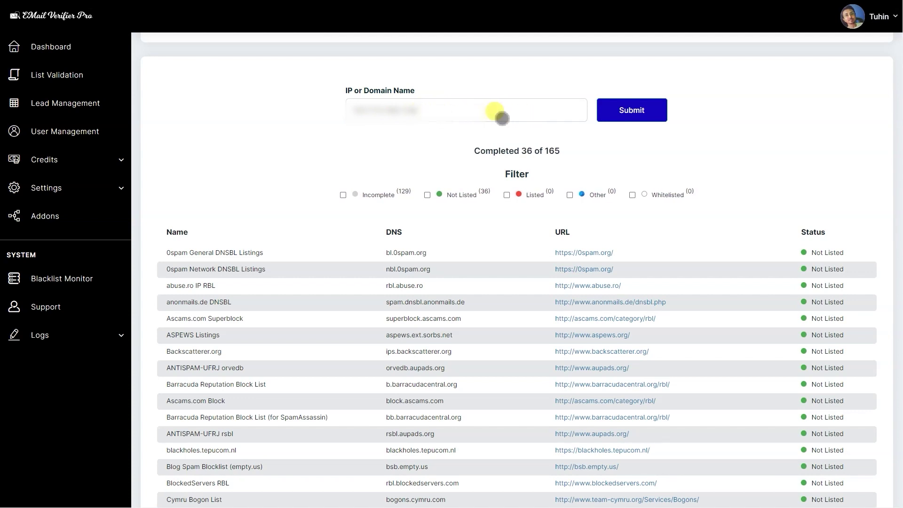
left_click(470, 115)
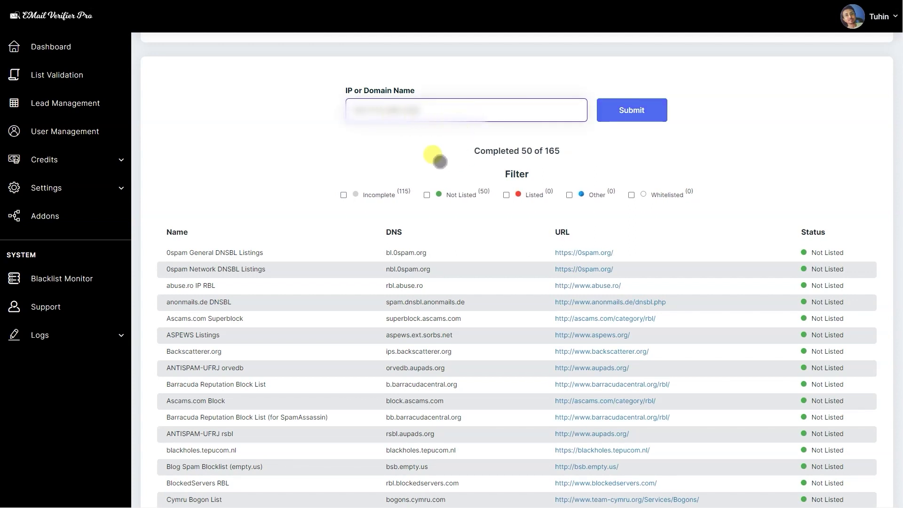
left_click(441, 162)
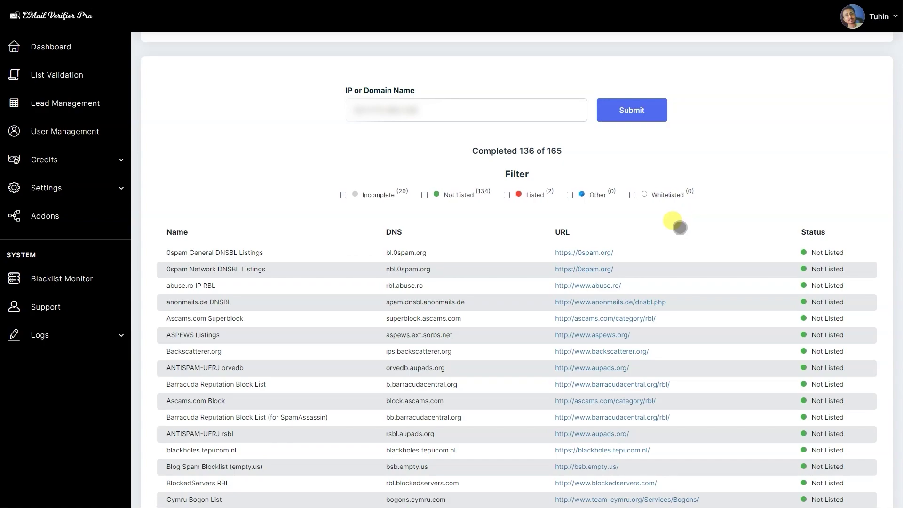
scroll(680, 227, "down", 20)
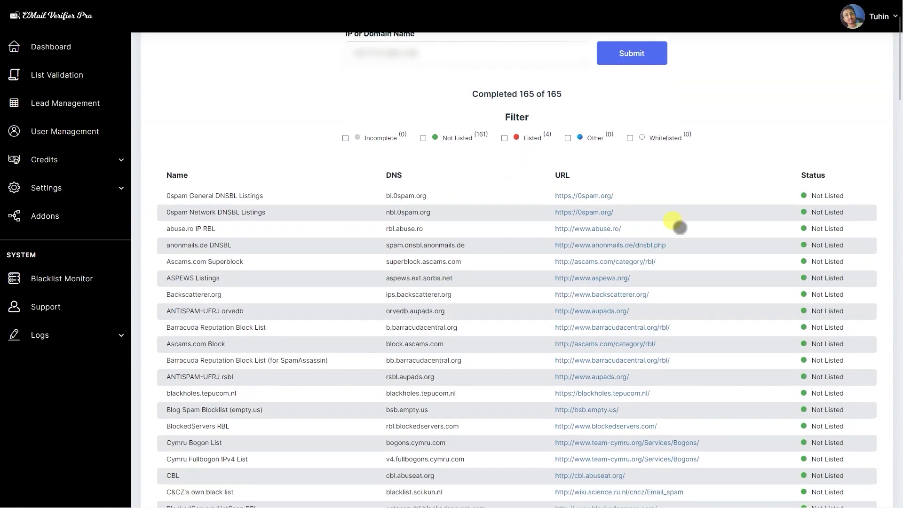
scroll(680, 228, "down", 10)
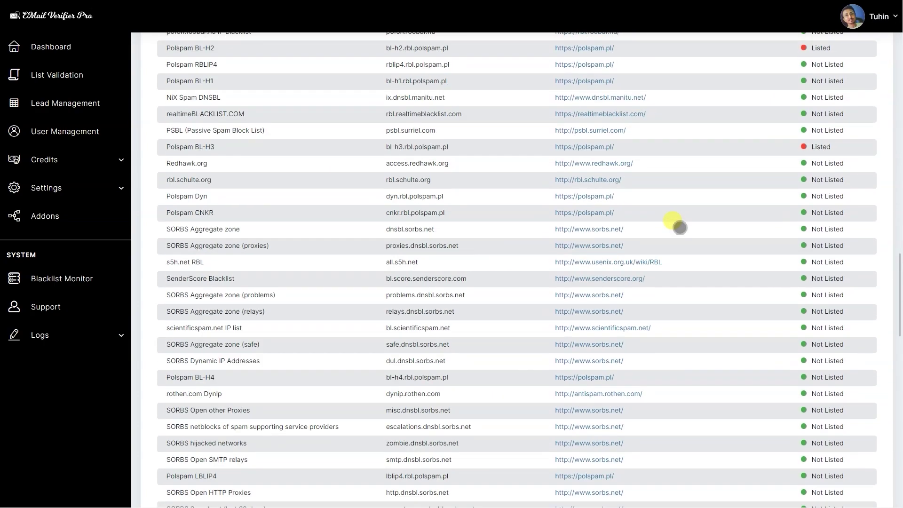
scroll(680, 227, "up", 20)
scroll(690, 228, "up", 2)
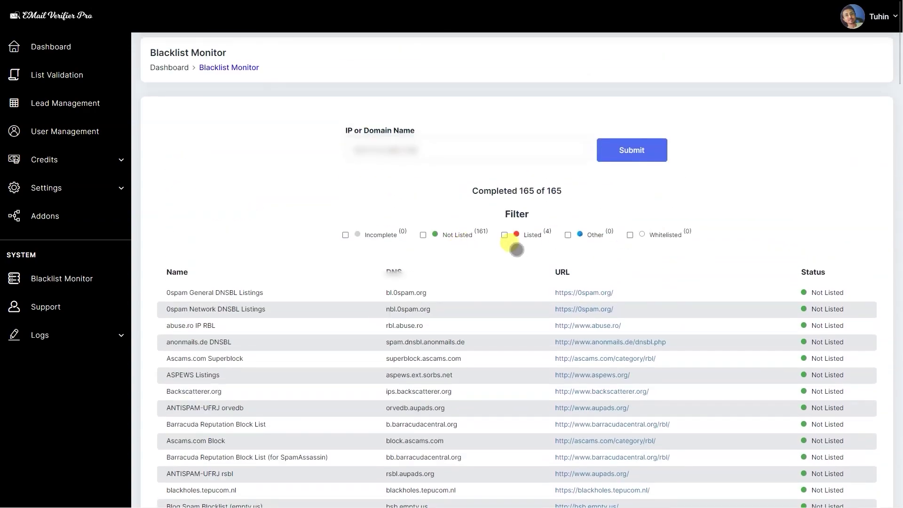
left_click(541, 238)
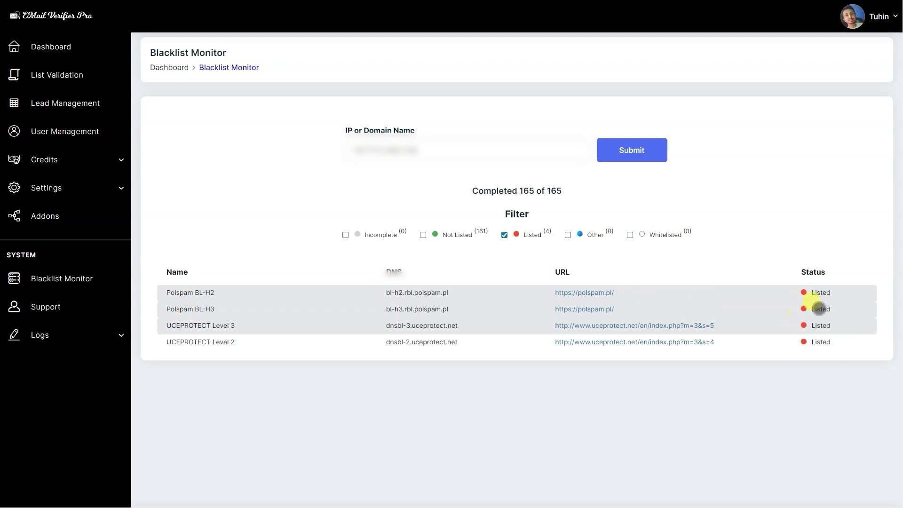
Inspect the Listed RBL response details for Polspam BL-H2 and UCEPROTECT Level 3.
left_click(824, 293)
left_click(814, 286)
left_click(822, 292)
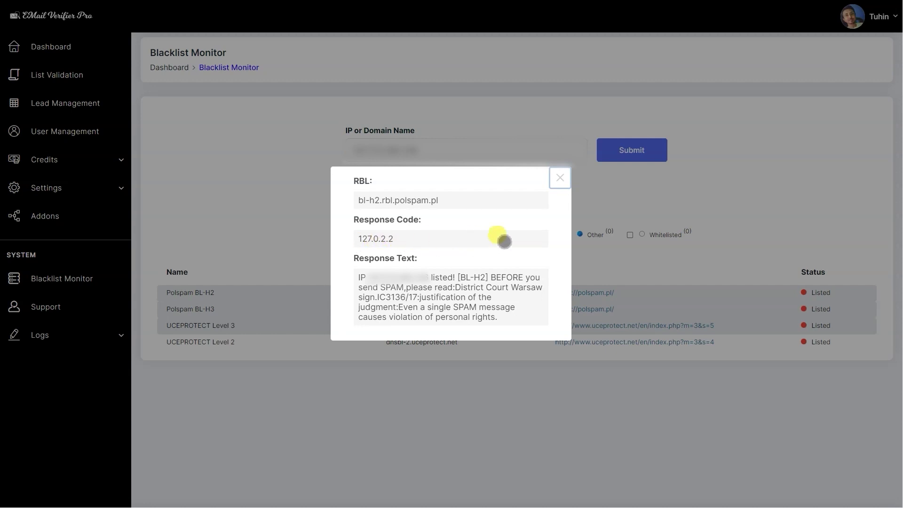
left_click(554, 177)
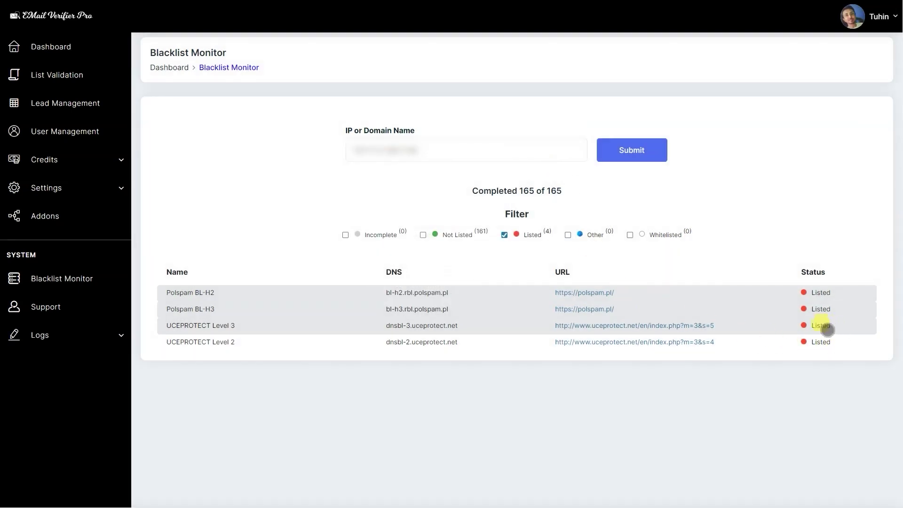
left_click(831, 331)
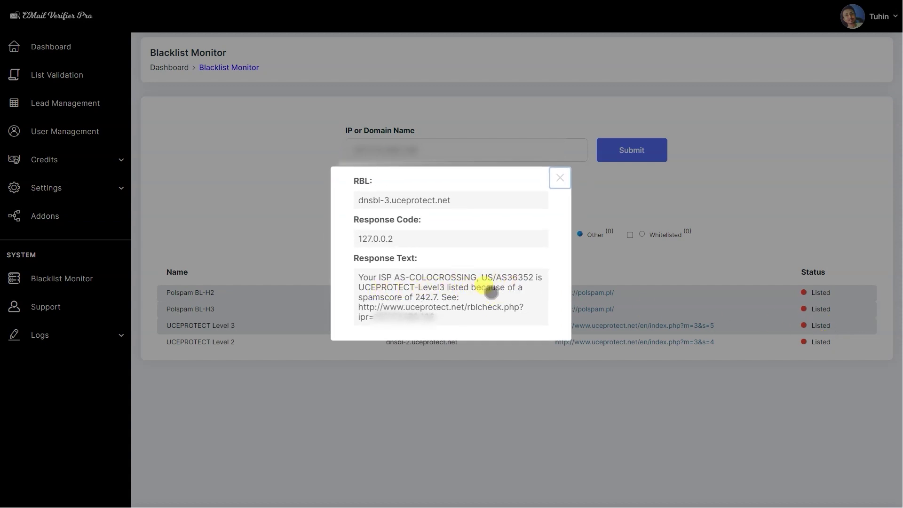
left_click(559, 176)
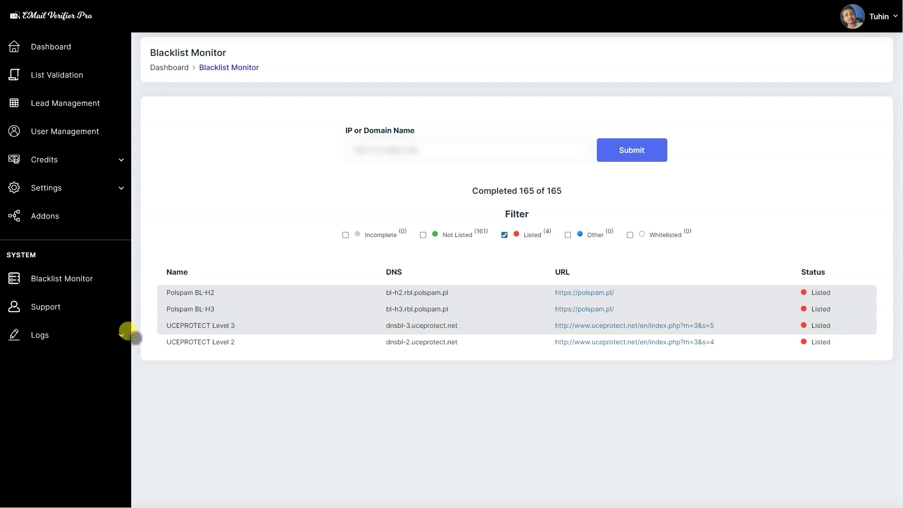
left_click(120, 334)
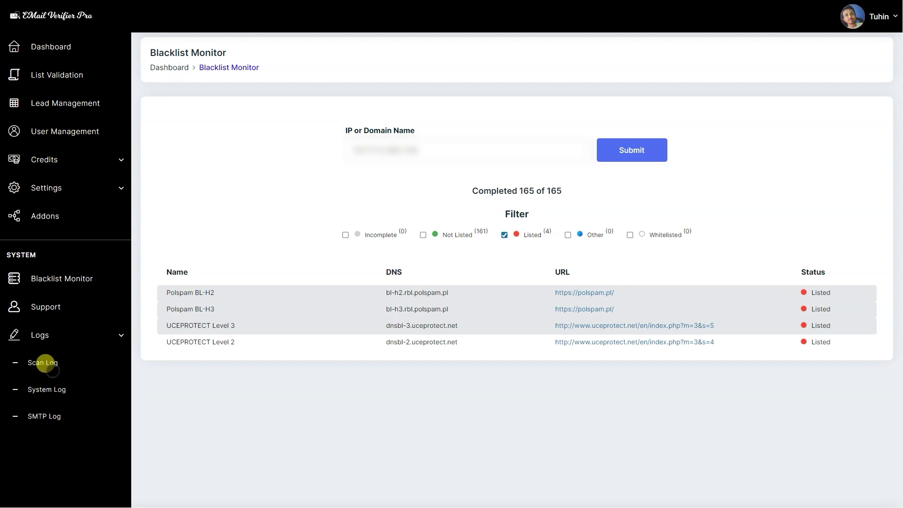
Read through the Scan Log and System Log, then return to the Dashboard.
left_click(68, 365)
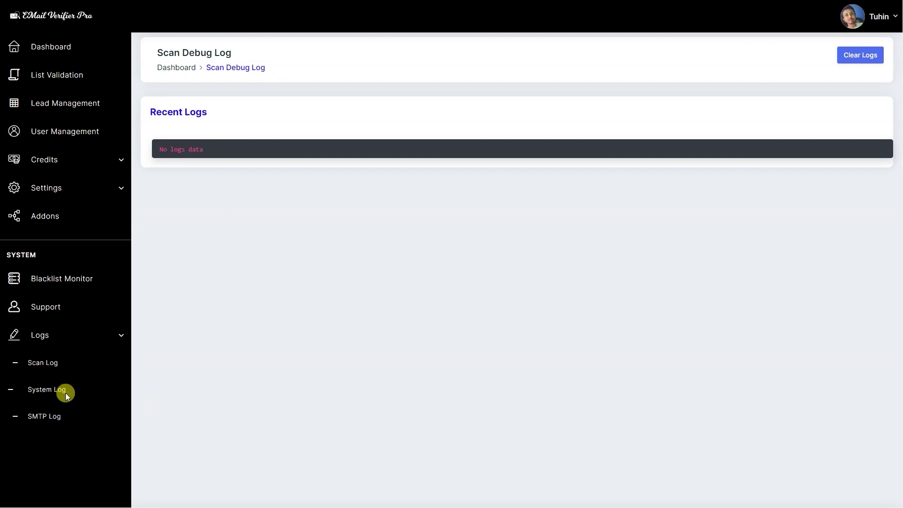
left_click(66, 394)
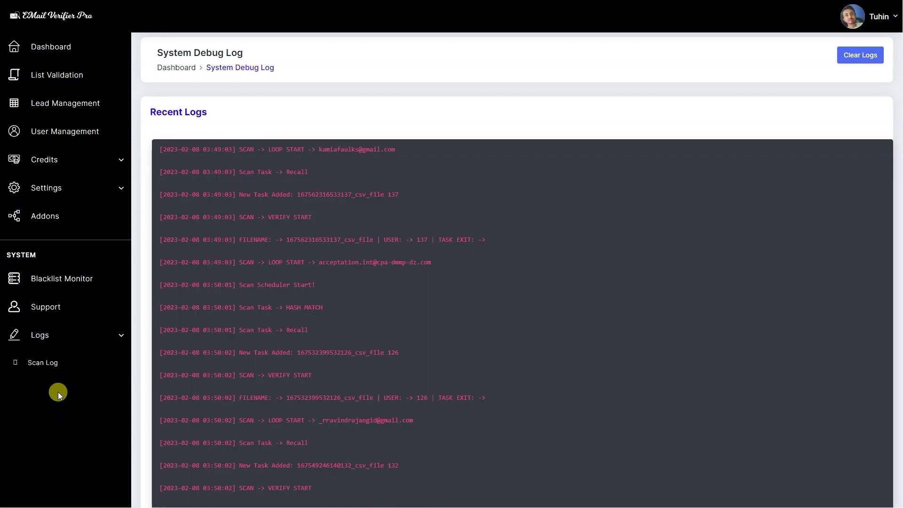
scroll(264, 460, "down", 9)
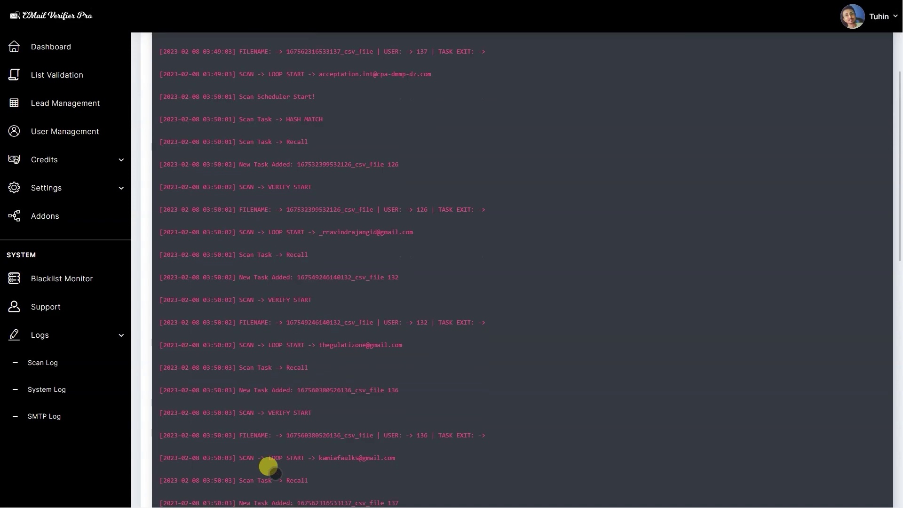
scroll(271, 423, "down", 8)
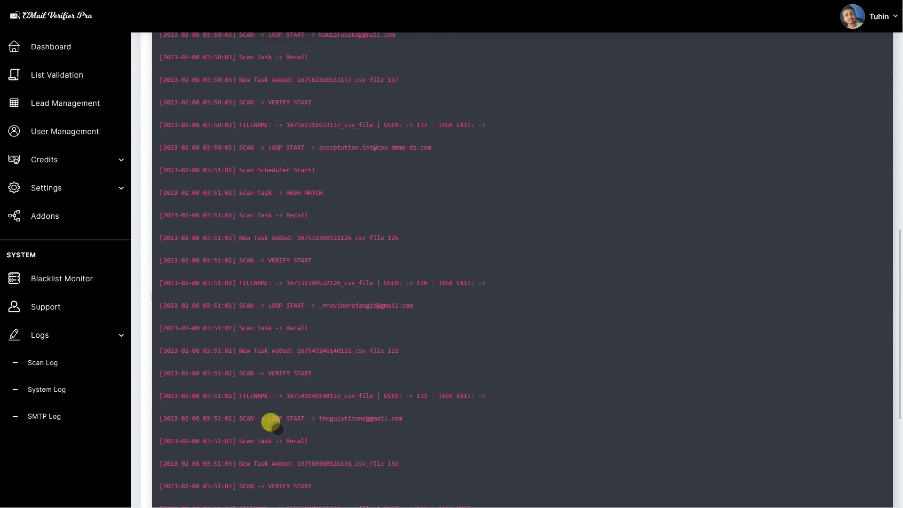
scroll(271, 423, "up", 17)
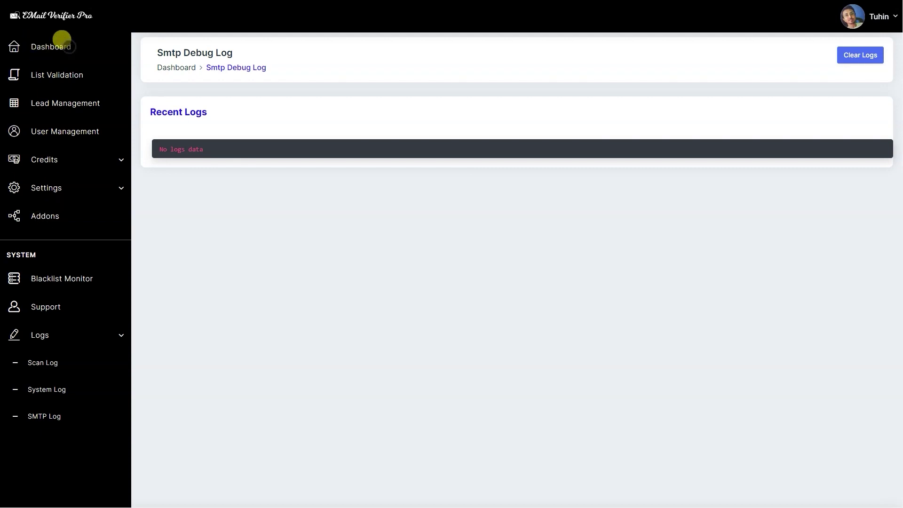
left_click(61, 39)
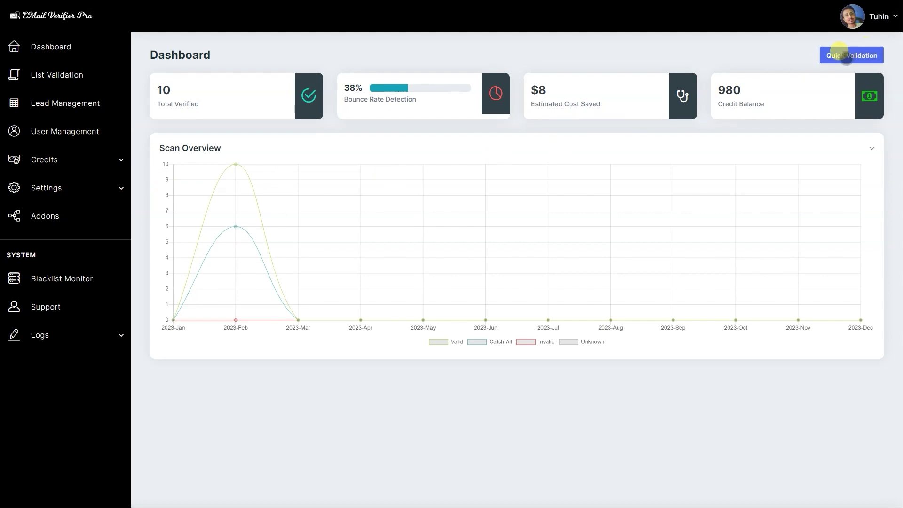
Quick-validate the product's info e-mail address and close the Invalid result.
left_click(845, 55)
left_click(347, 115)
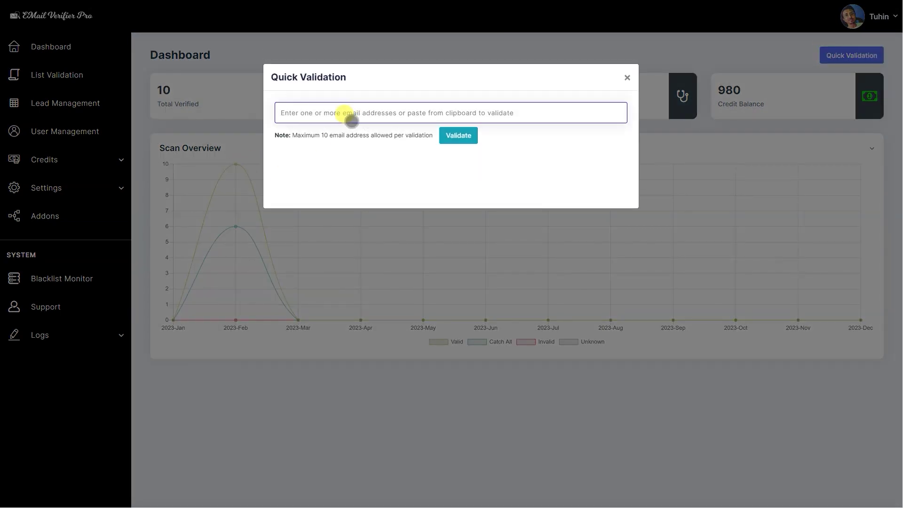
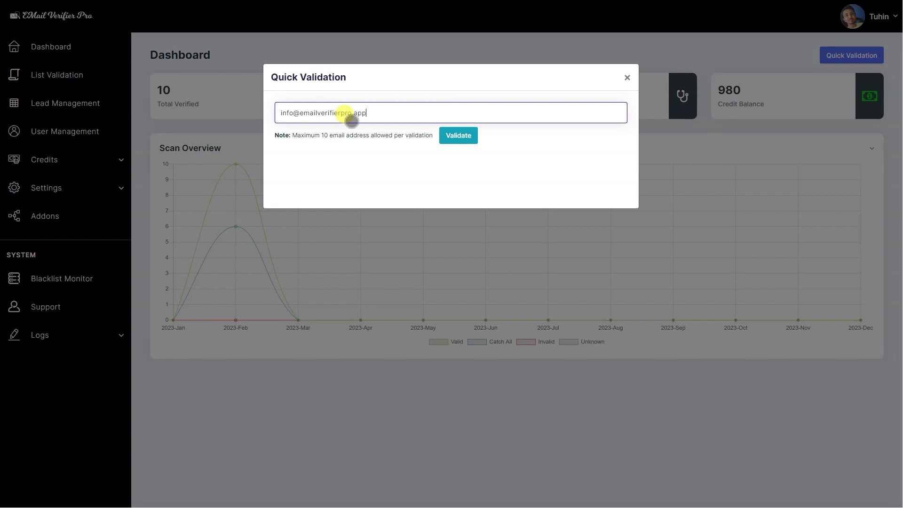
key("ctrl+a")
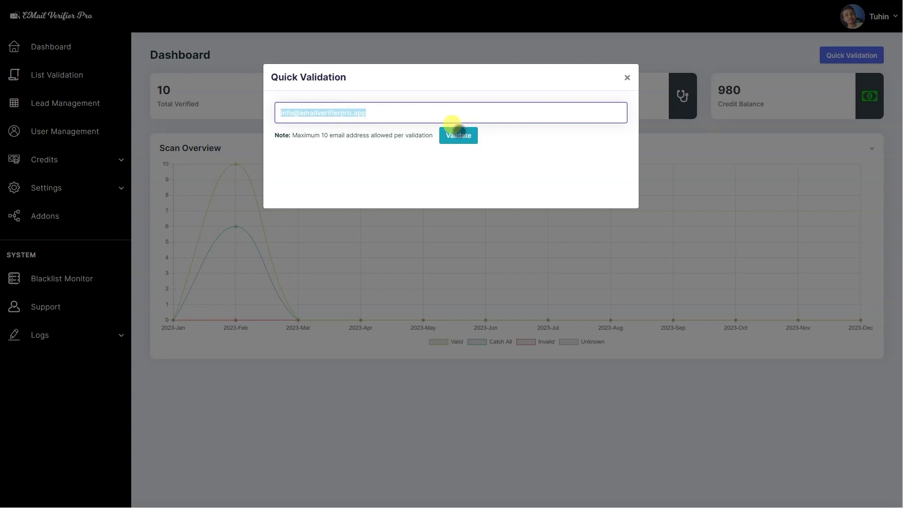
left_click(456, 135)
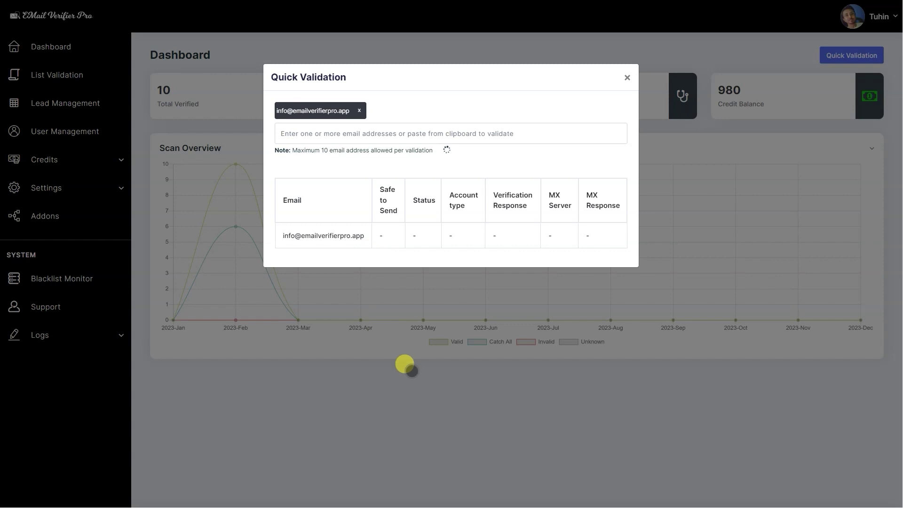
left_click(435, 408)
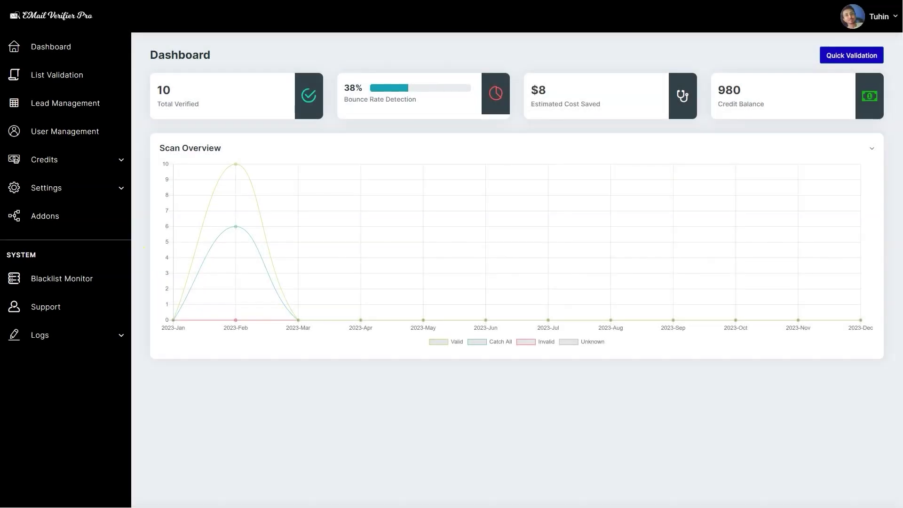
Read the new Scan Log entry, then check the Dashboard's 979 credit balance.
left_click(92, 335)
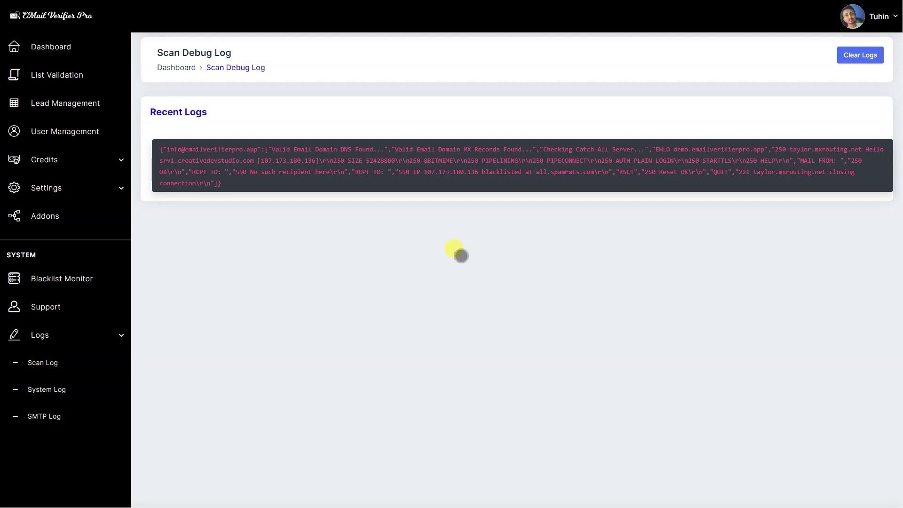
scroll(461, 255, "down", 1)
scroll(460, 256, "up", 1)
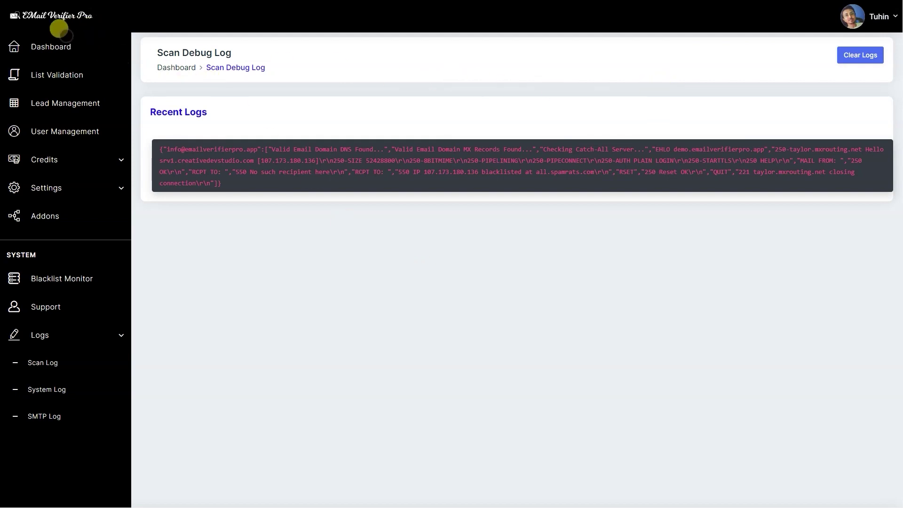
scroll(416, 365, "down", 1)
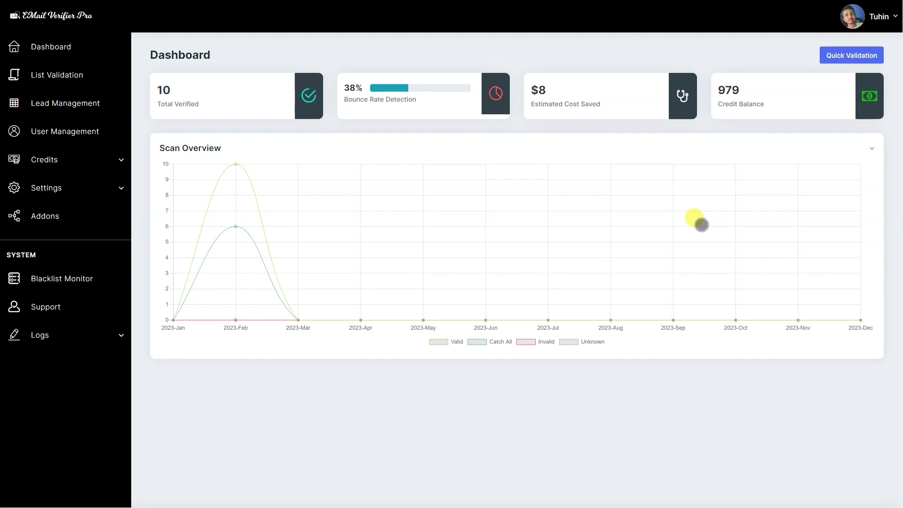
scroll(701, 224, "down", 1)
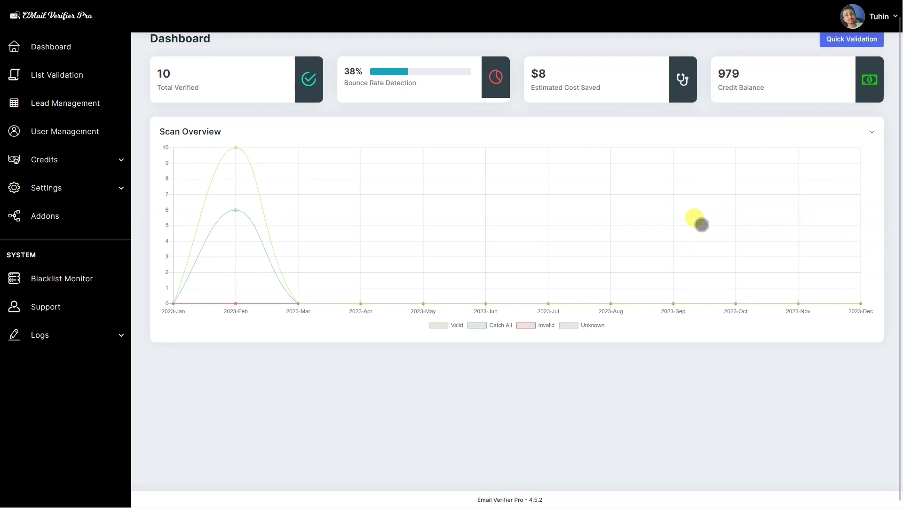
scroll(702, 225, "up", 1)
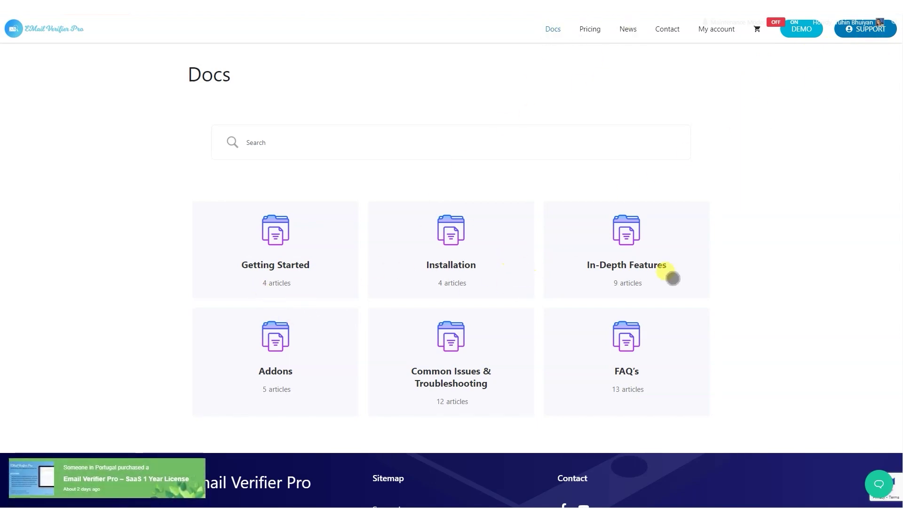
Open In-Depth Features > List Validation and read through the CSV column-mapping article.
left_click(673, 279)
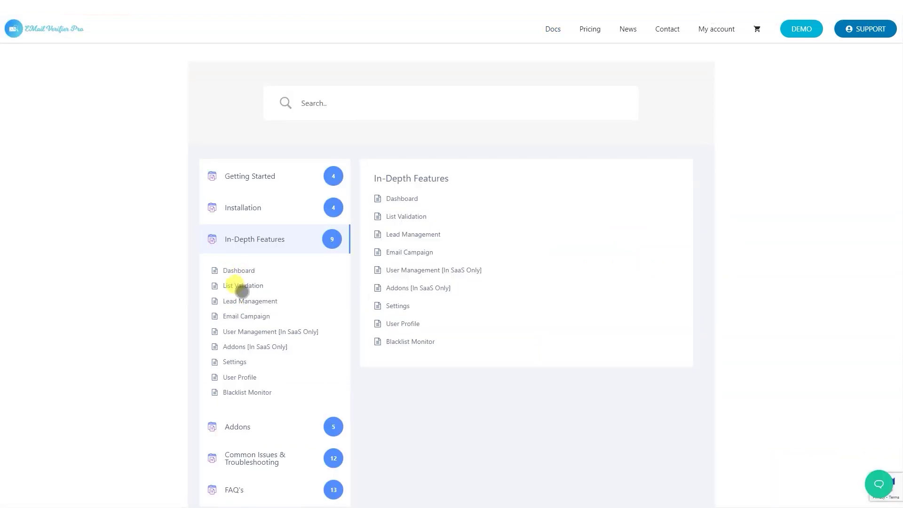
left_click(395, 217)
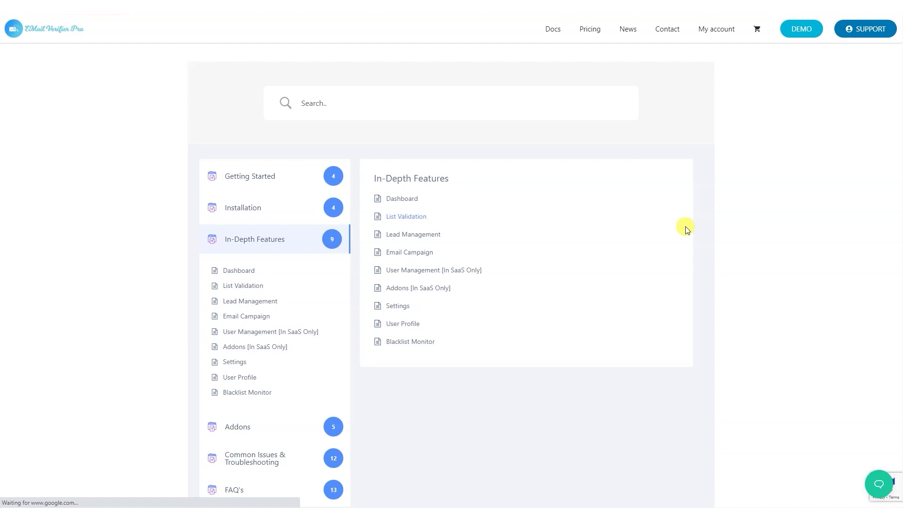
scroll(539, 258, "down", 15)
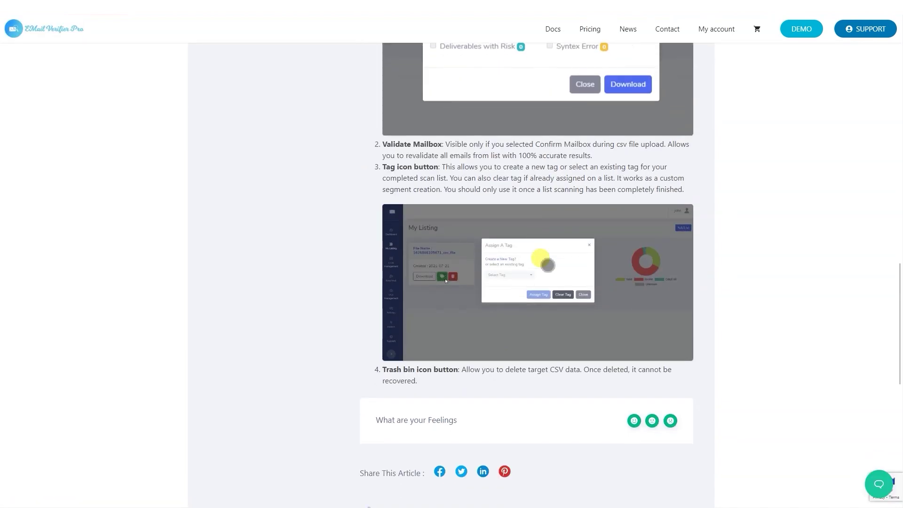
scroll(545, 264, "down", 3)
scroll(549, 265, "up", 10)
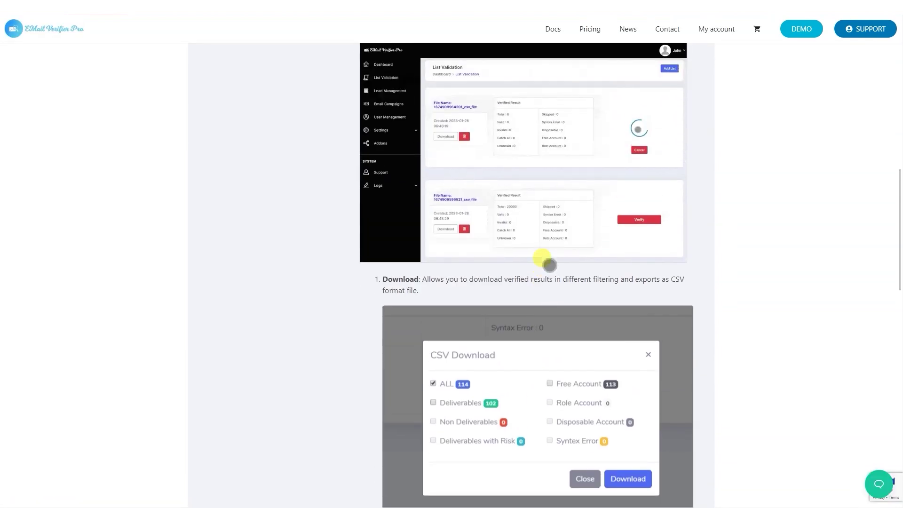
scroll(549, 265, "up", 15)
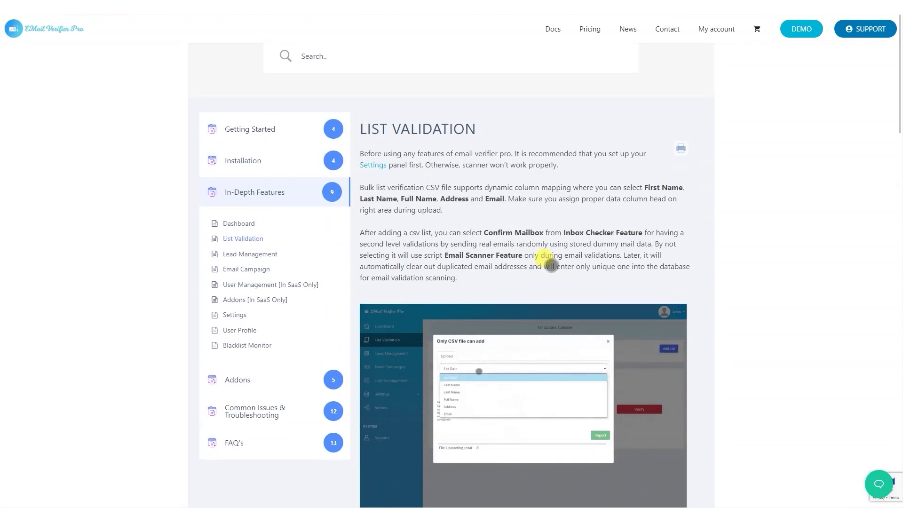